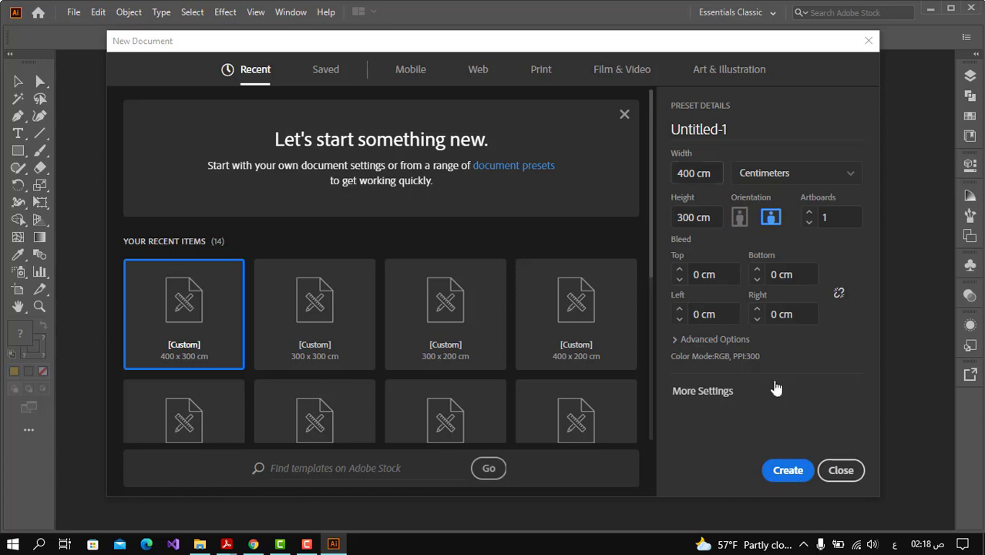
# Step: Create the 400 × 300 cm document and draw a circle 100 cm wide and 100 cm high
pyautogui.click(782, 470)
pyautogui.press('l')
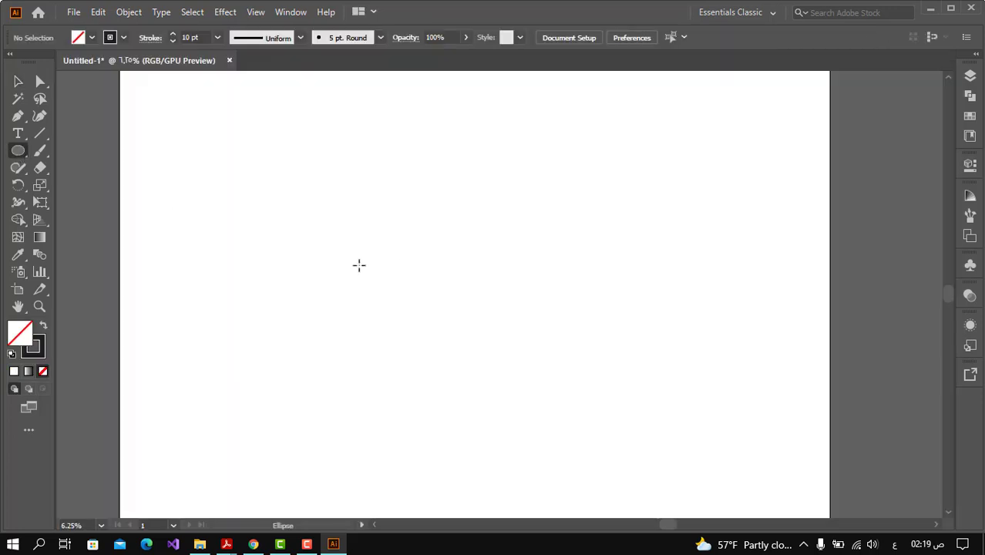
pyautogui.click(358, 266)
pyautogui.write('100')
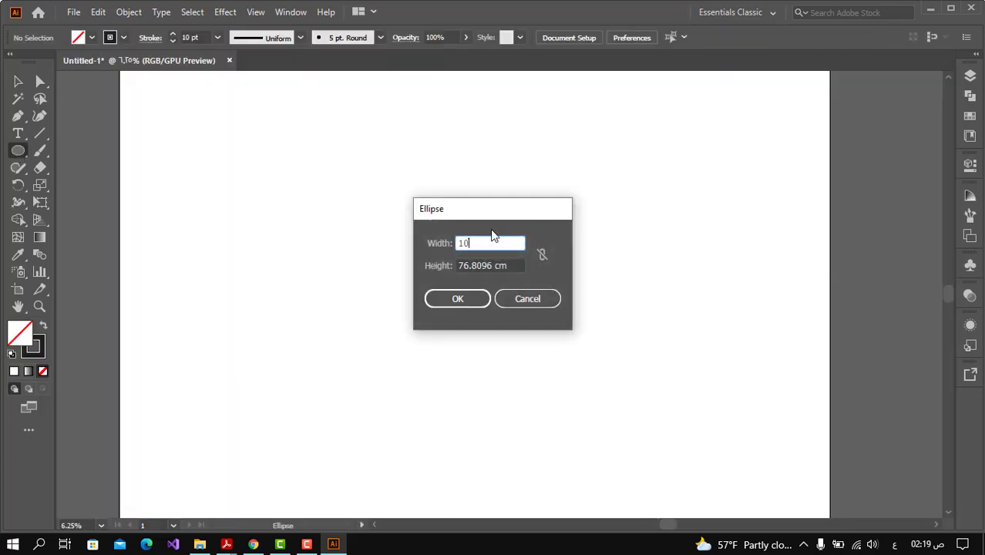
pyautogui.click(492, 265)
pyautogui.hotkey('shift', 'Home')
pyautogui.write('10')
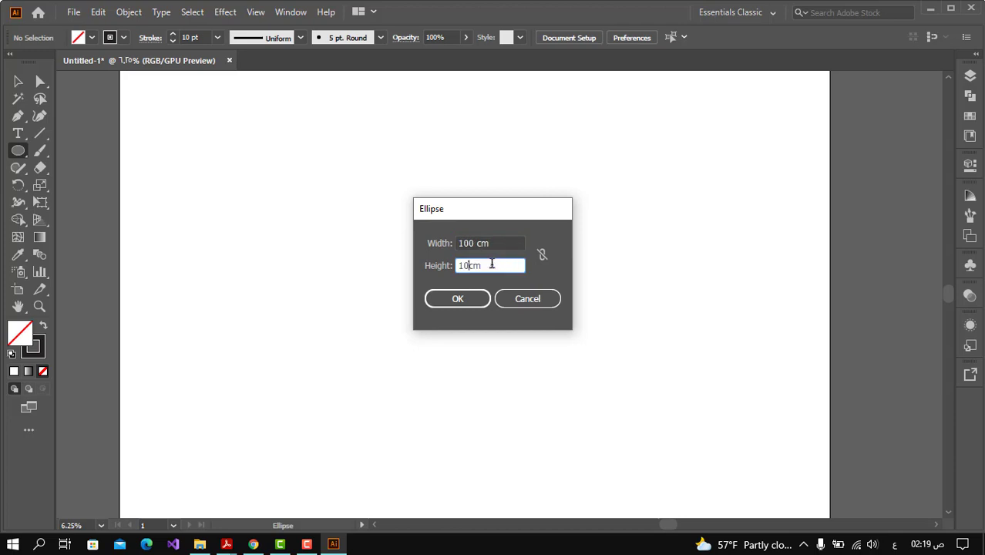
pyautogui.click(483, 300)
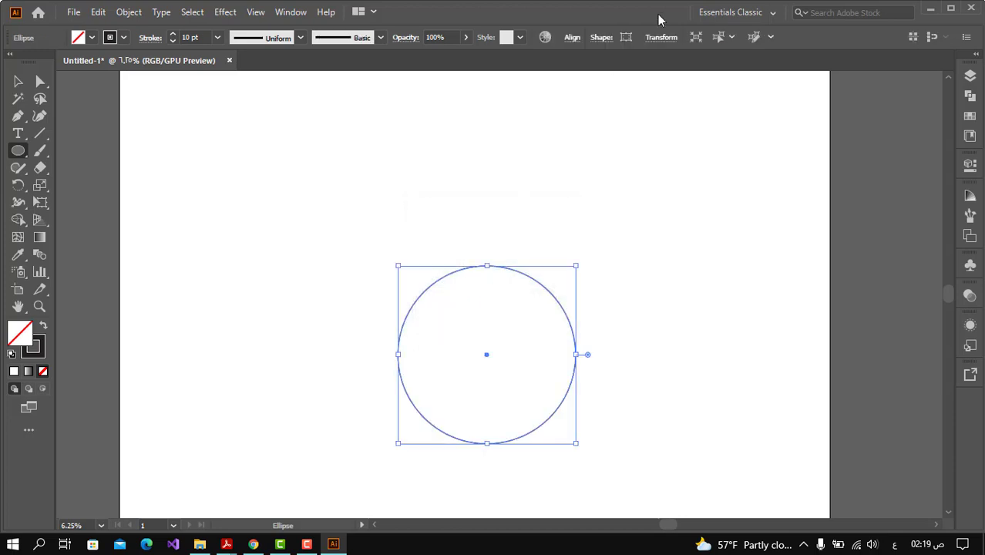
# Step: Center the 100 cm circle horizontally and vertically on the artboard
pyautogui.click(572, 37)
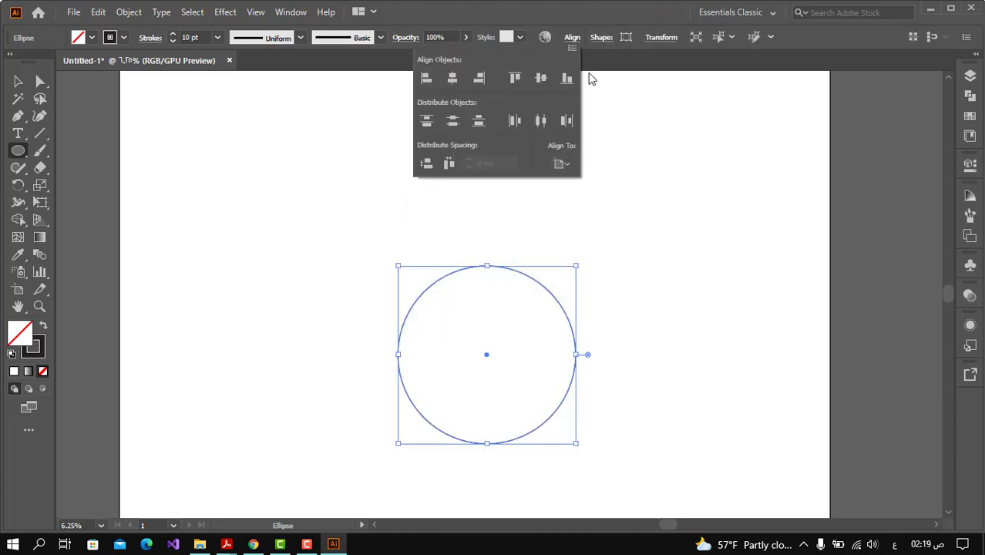
pyautogui.click(453, 78)
pyautogui.click(541, 78)
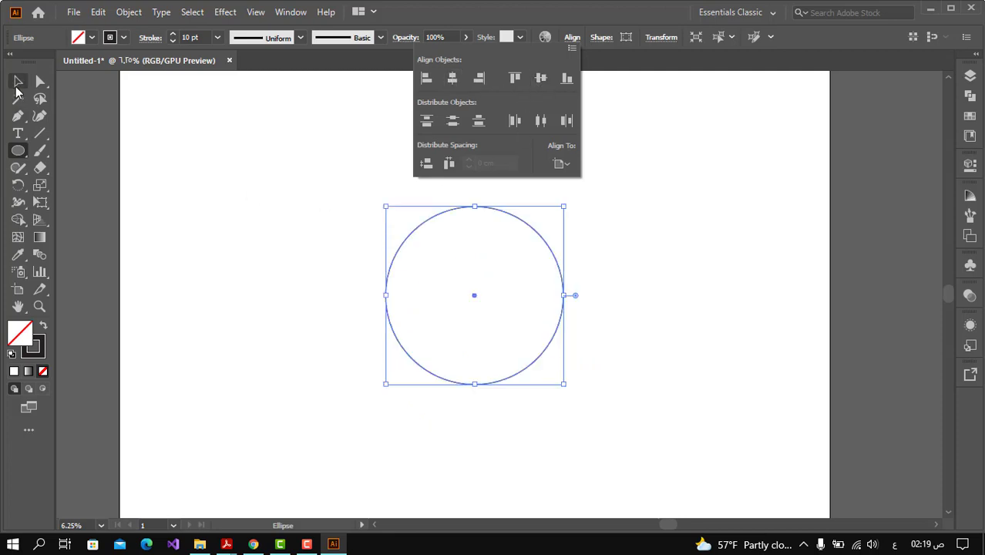
# Step: Draw a second circle 50 cm wide and 50 cm high beside the large circle
pyautogui.click(302, 228)
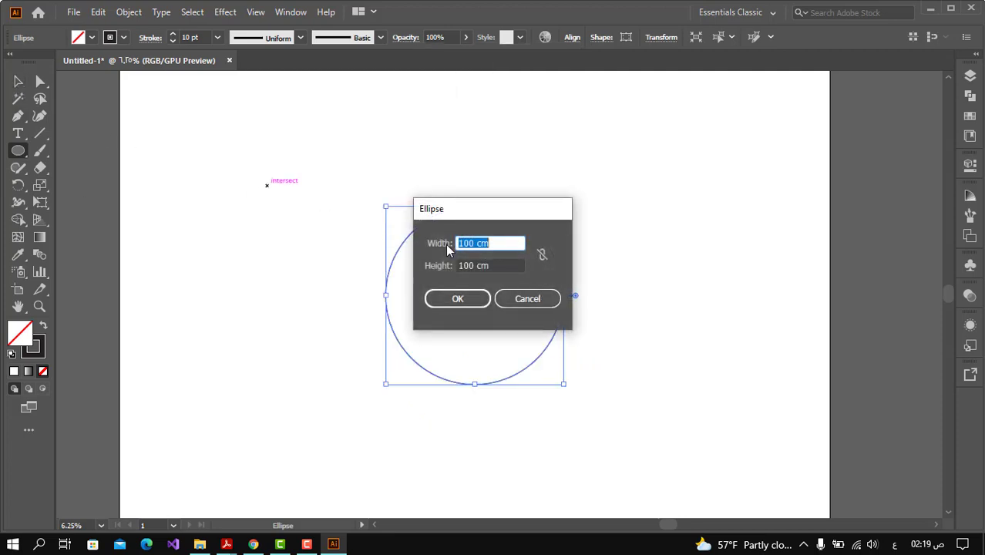
pyautogui.write('50')
pyautogui.doubleClick(472, 265)
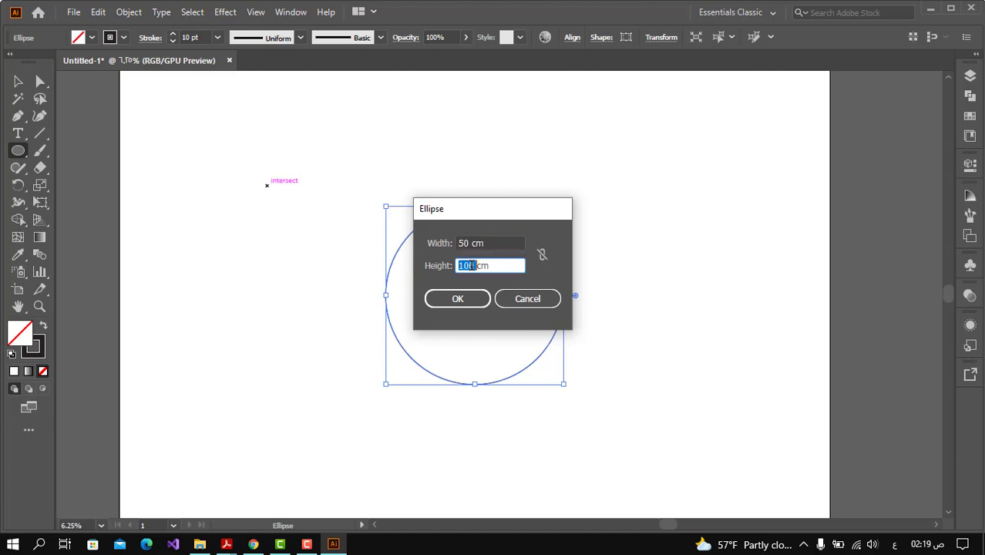
pyautogui.click(471, 299)
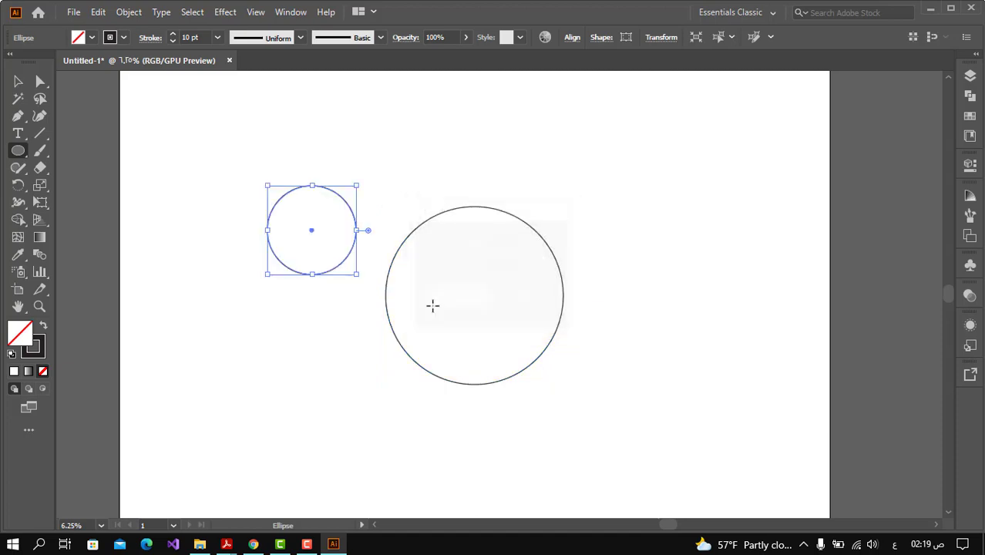
# Step: Center the 50 cm circle horizontally and vertically on the artboard, inside the large circle
pyautogui.click(572, 38)
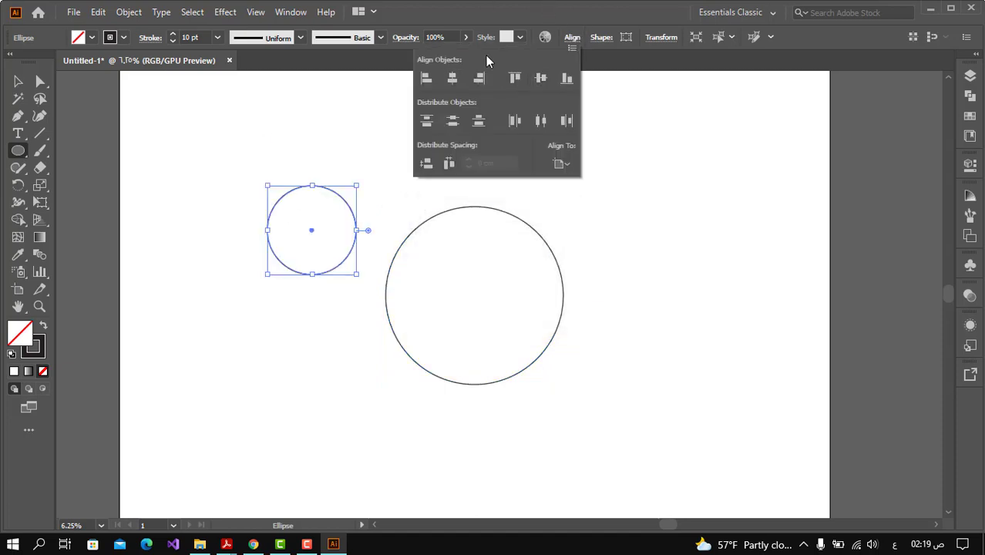
pyautogui.click(572, 49)
pyautogui.click(598, 49)
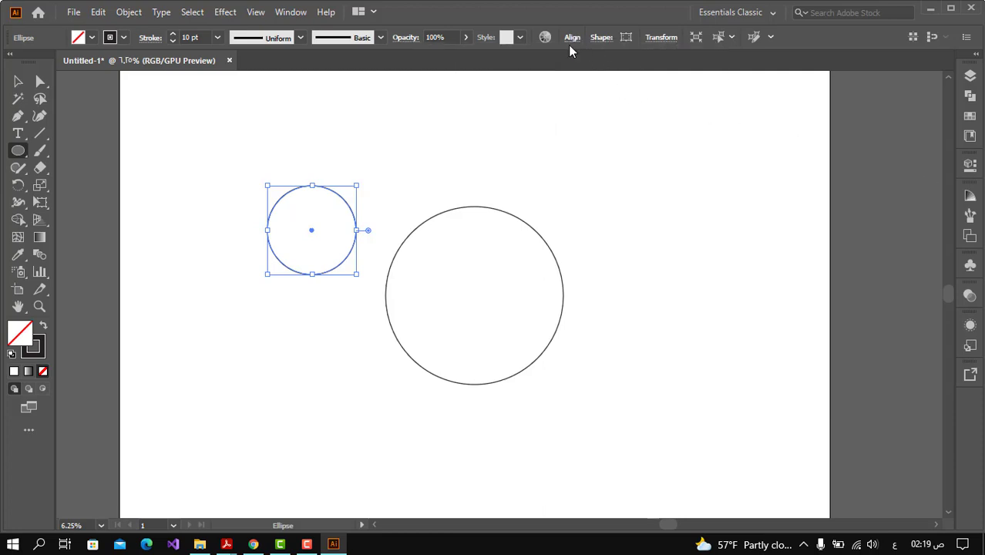
pyautogui.click(572, 39)
pyautogui.click(452, 78)
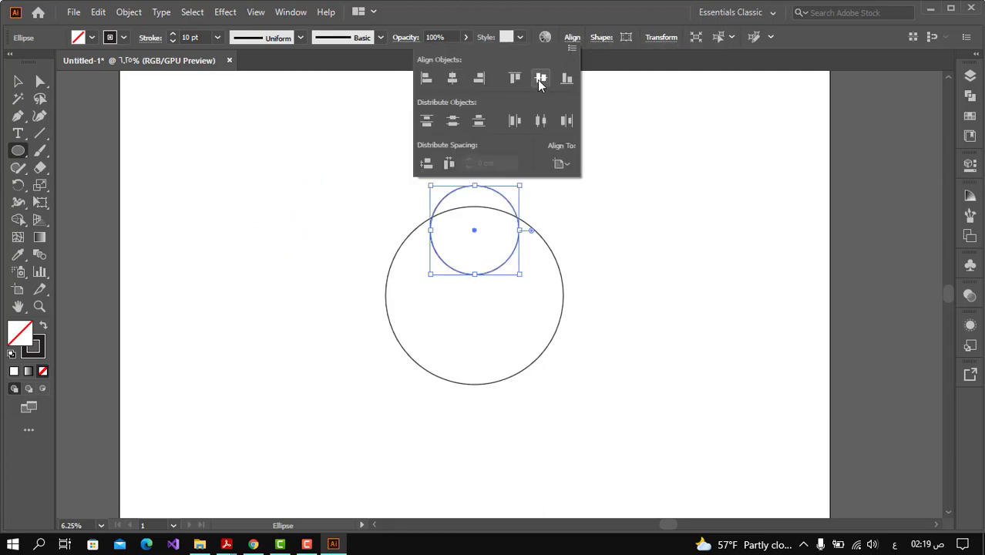
pyautogui.click(540, 78)
# Step: Draw a third circle 75 cm wide and 75 cm high in the empty area beside the circles
pyautogui.click(165, 198)
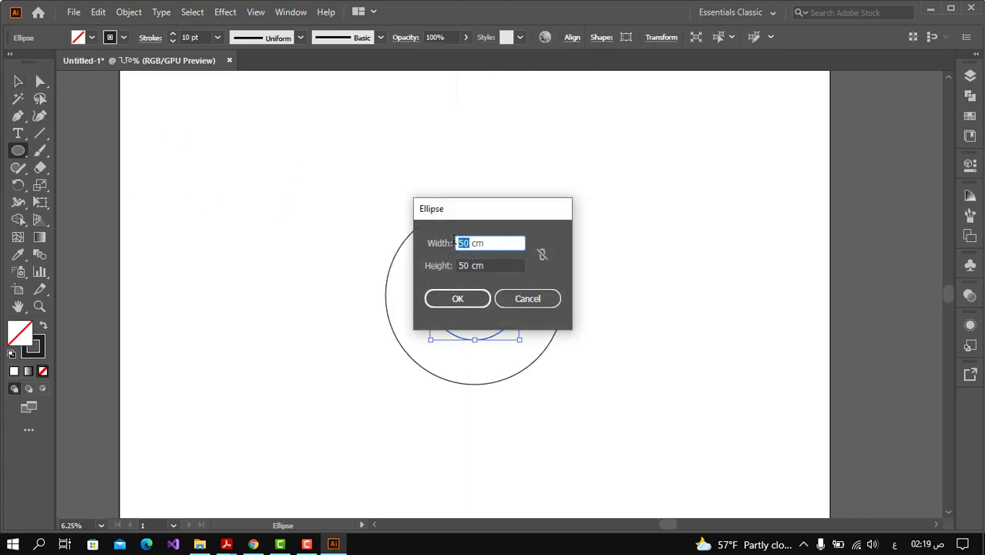
pyautogui.doubleClick(465, 265)
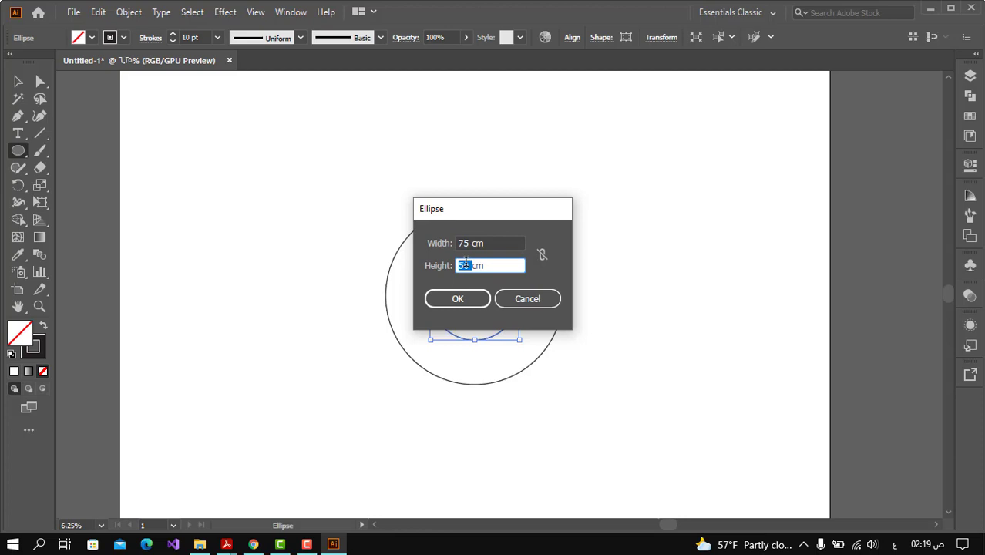
pyautogui.press('Return')
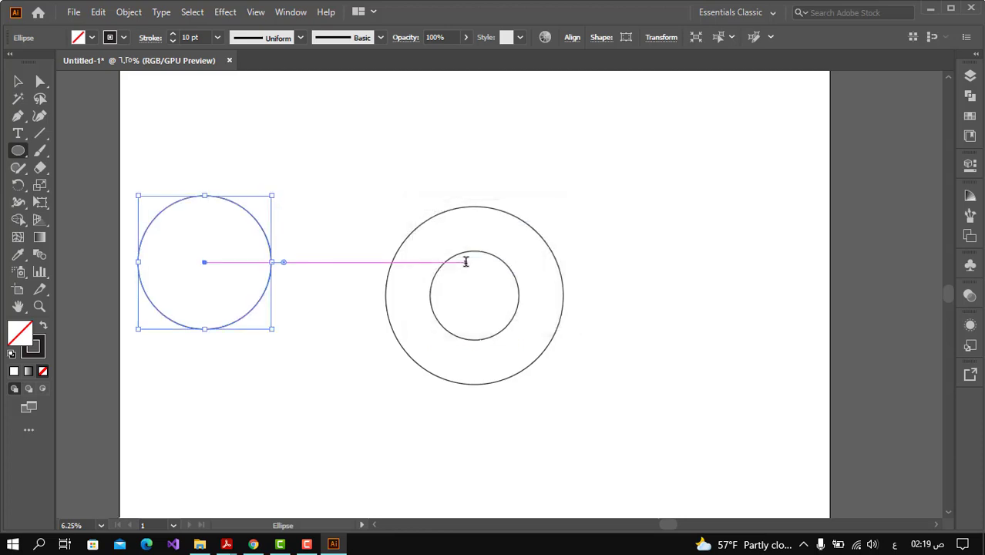
# Step: Center the 75 cm circle horizontally and vertically on the artboard, between the other two circles
pyautogui.click(604, 40)
pyautogui.click(572, 44)
pyautogui.click(564, 42)
pyautogui.click(452, 80)
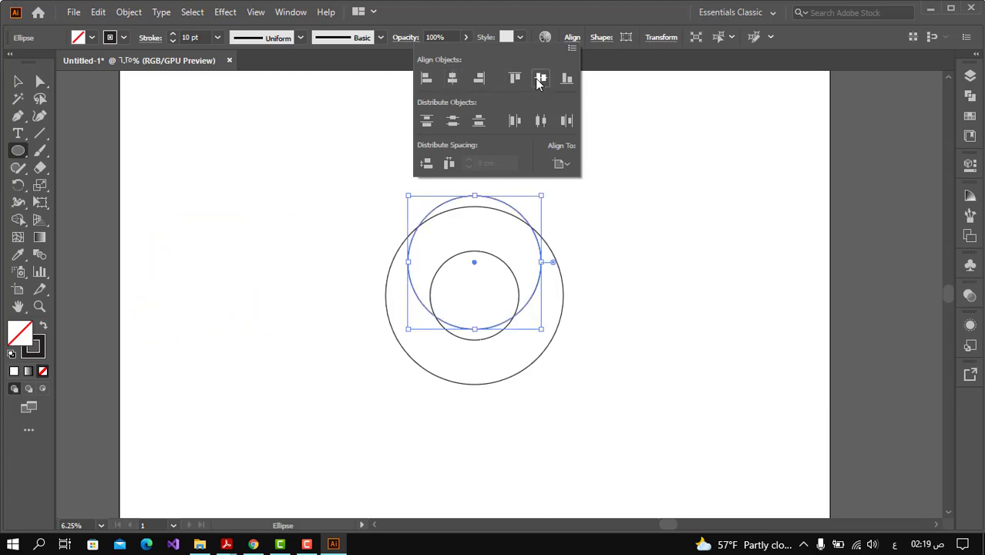
pyautogui.click(541, 78)
pyautogui.doubleClick(18, 82)
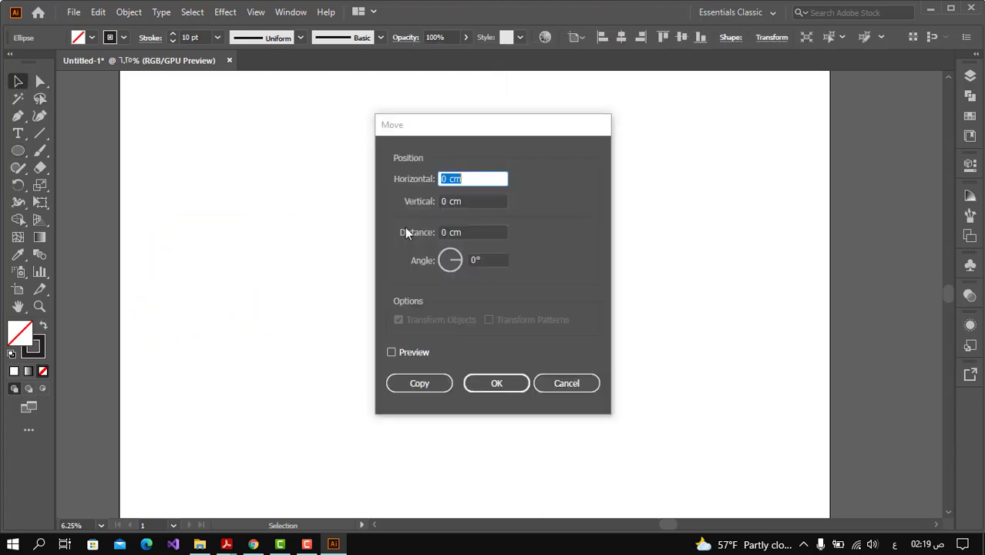
pyautogui.click(570, 384)
pyautogui.click(420, 179)
pyautogui.hotkey('ctrl', 'a')
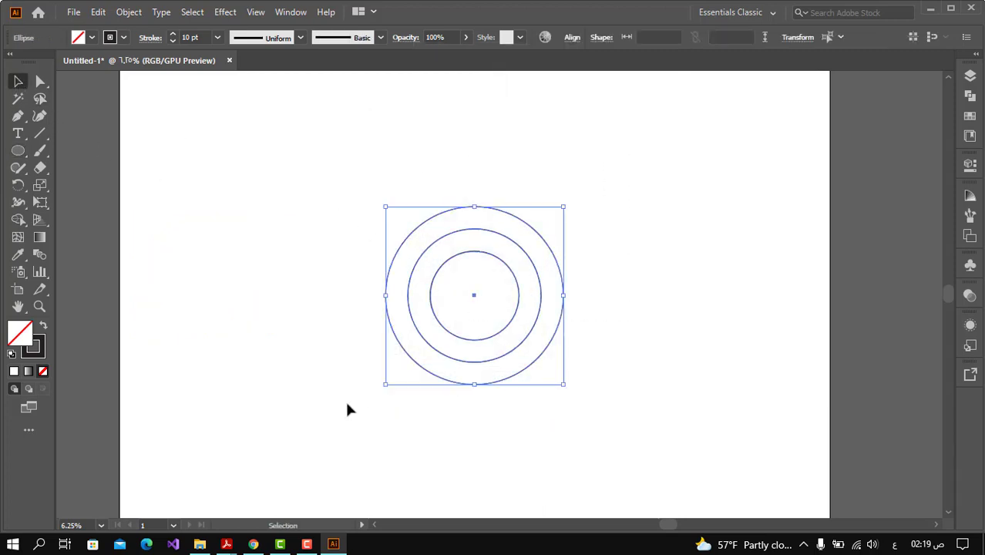
pyautogui.click(260, 287)
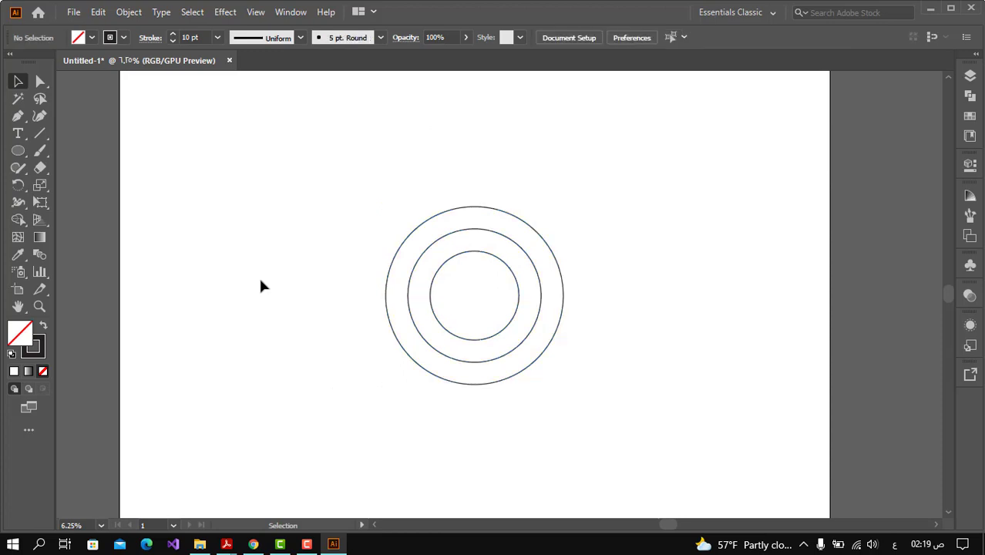
# Step: Draw a horizontal line wider than the circles and center it on the artboard through their common center
pyautogui.click(40, 134)
pyautogui.moveTo(274, 163); pyautogui.dragTo(616, 163)
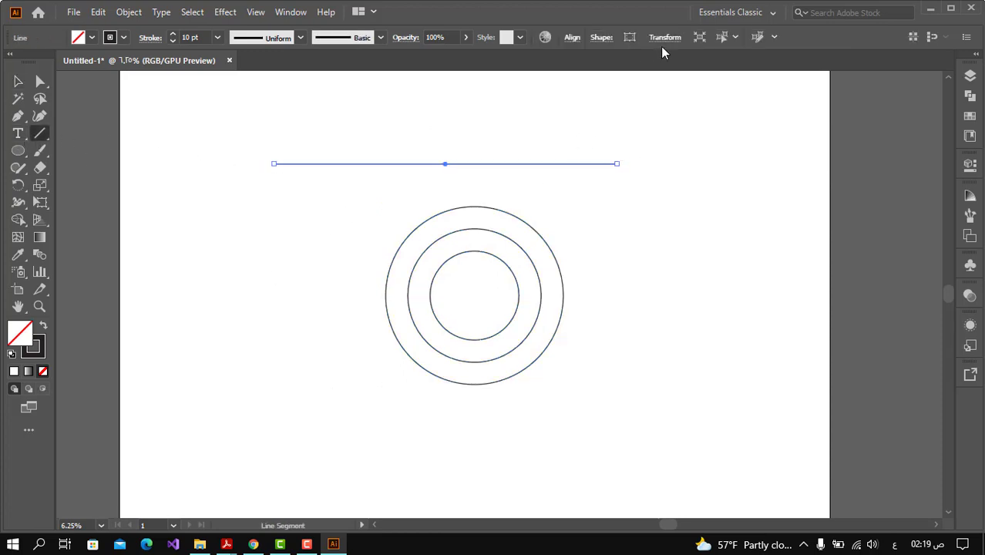
pyautogui.click(572, 37)
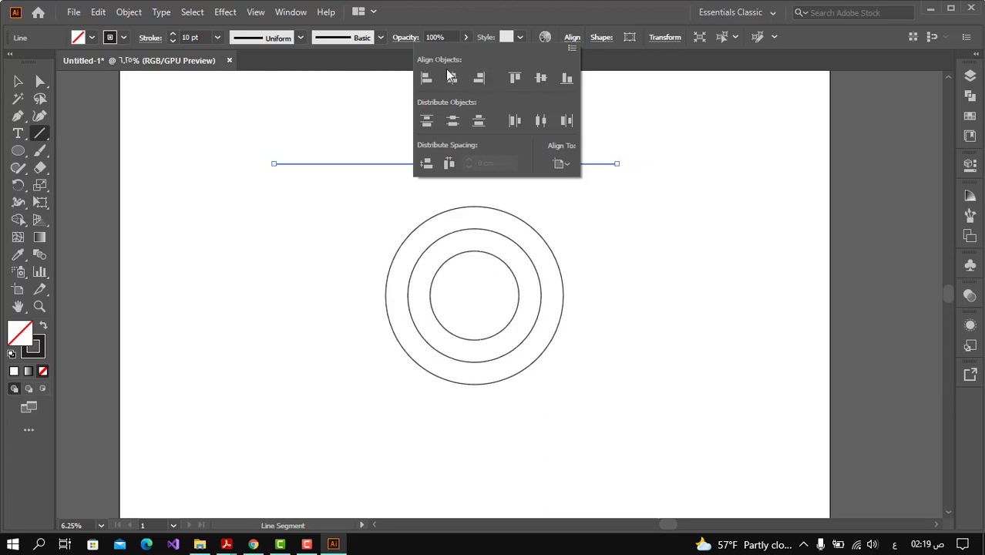
pyautogui.click(541, 78)
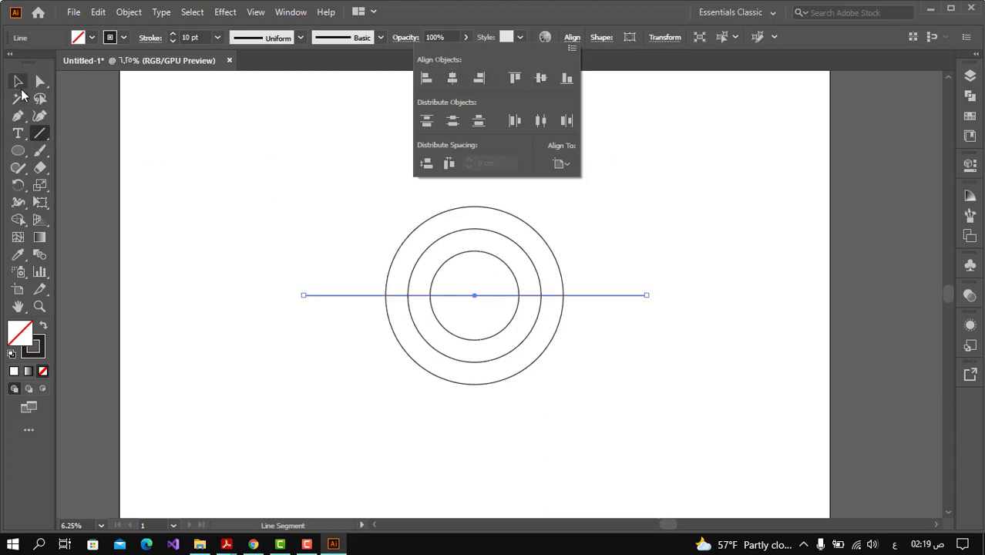
# Step: Draw a vertical line taller than the circles, center it on the artboard through their common center, and deselect it
pyautogui.moveTo(281, 114); pyautogui.dragTo(309, 351)
pyautogui.click(595, 40)
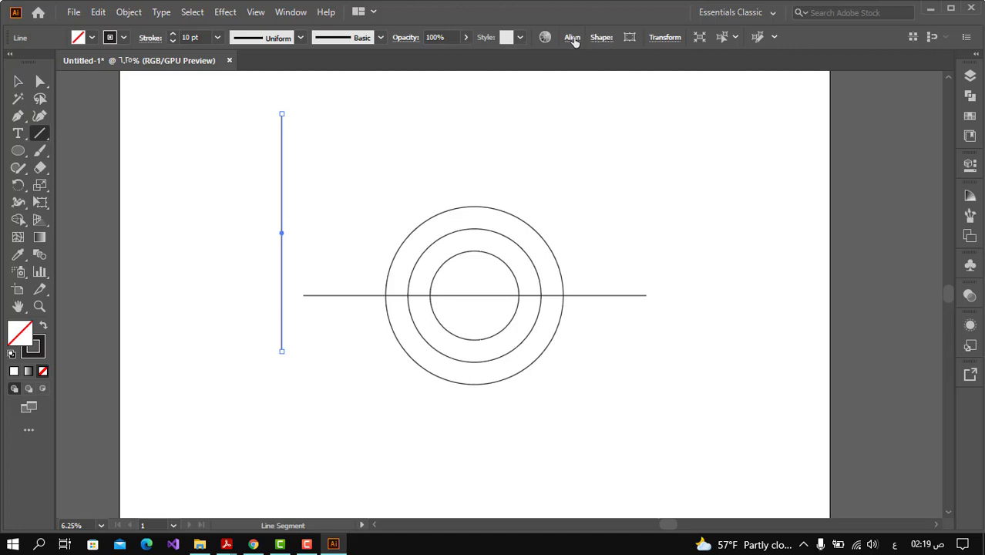
pyautogui.click(572, 38)
pyautogui.click(453, 78)
pyautogui.click(541, 78)
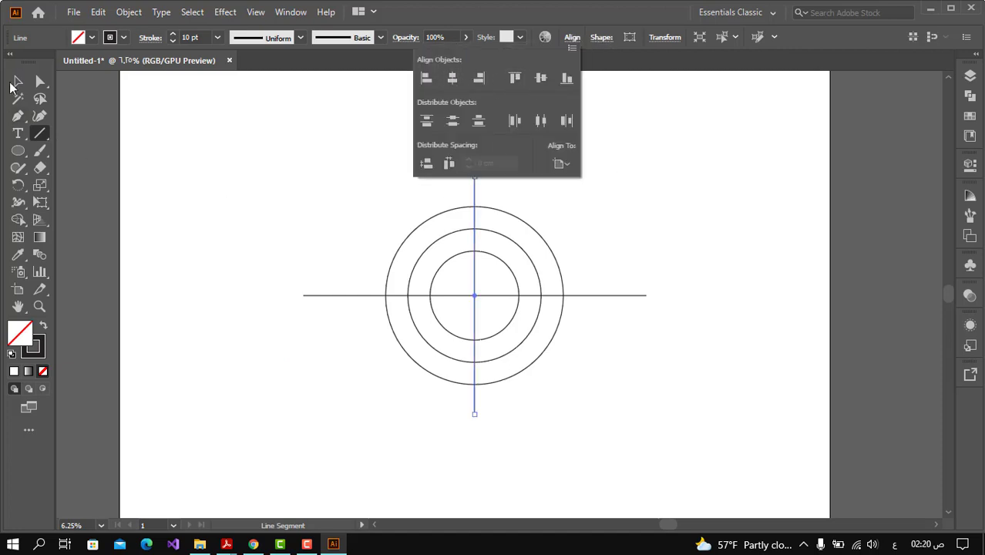
pyautogui.press('v')
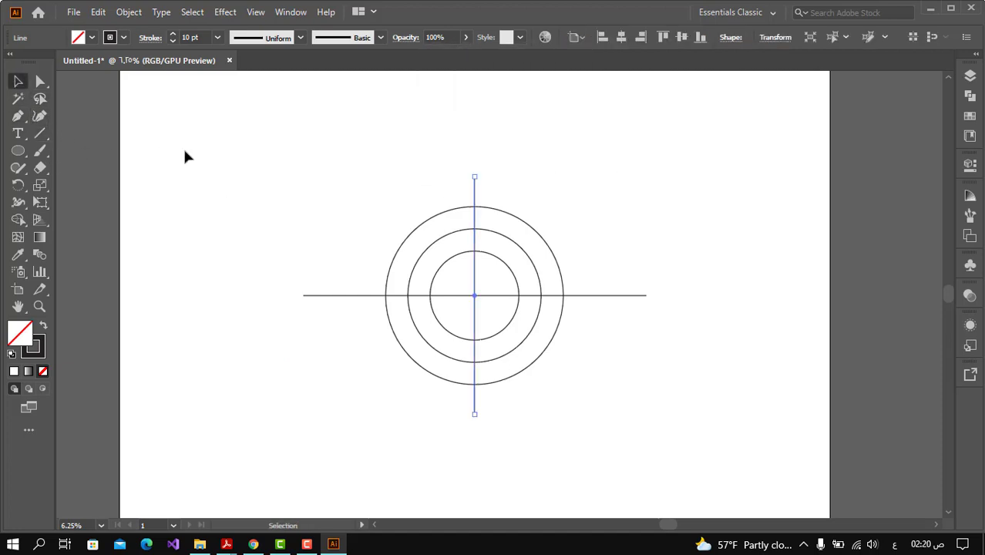
pyautogui.click(294, 143)
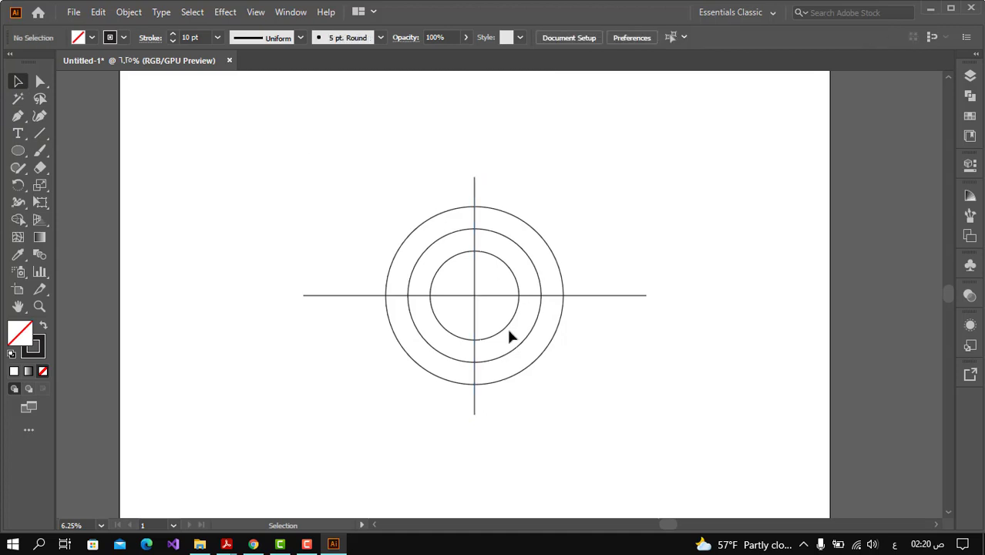
# Step: Draw a short line along the horizontal axis from the inner circle's right intersection to the middle circle's right intersection
pyautogui.press('z')
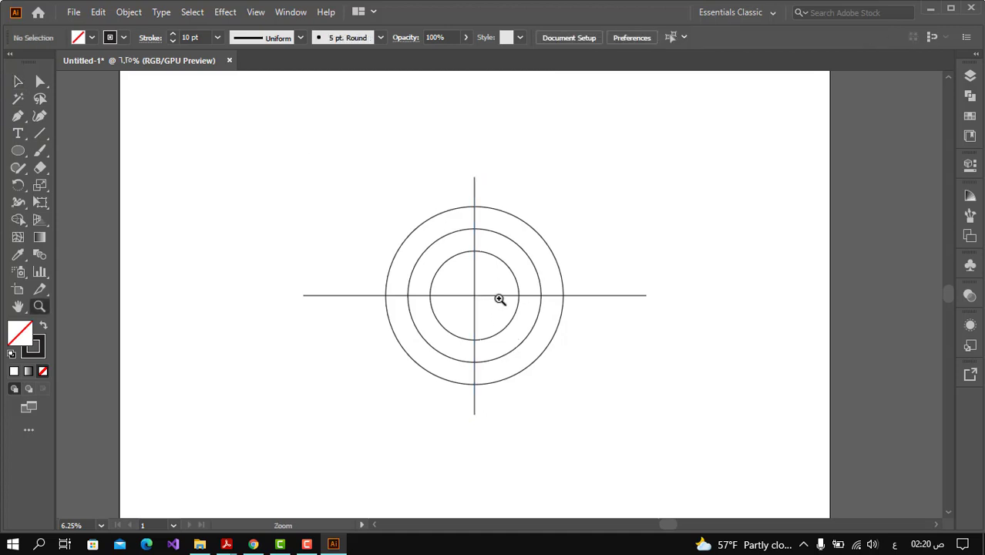
pyautogui.click(500, 298)
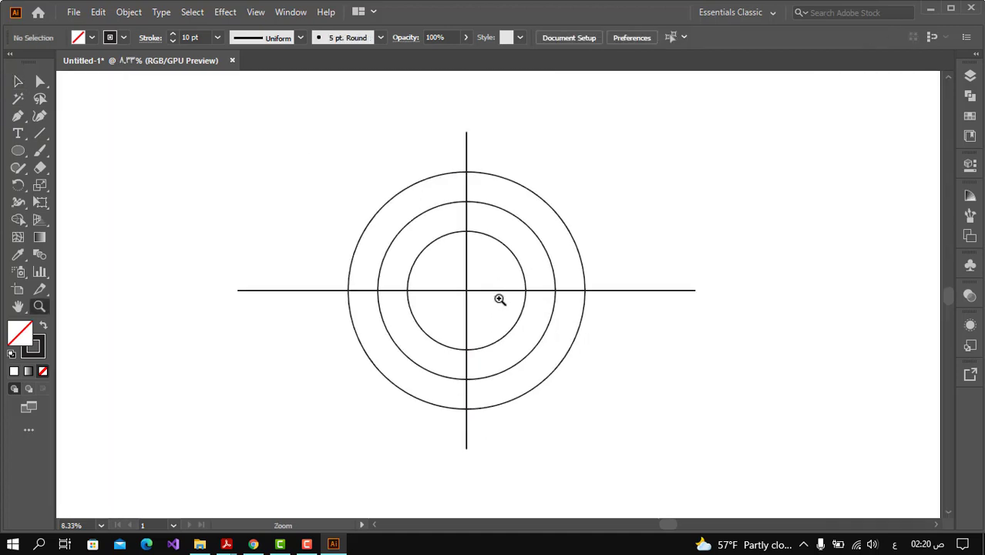
pyautogui.click(663, 342)
pyautogui.click(40, 134)
pyautogui.moveTo(297, 248); pyautogui.dragTo(460, 315)
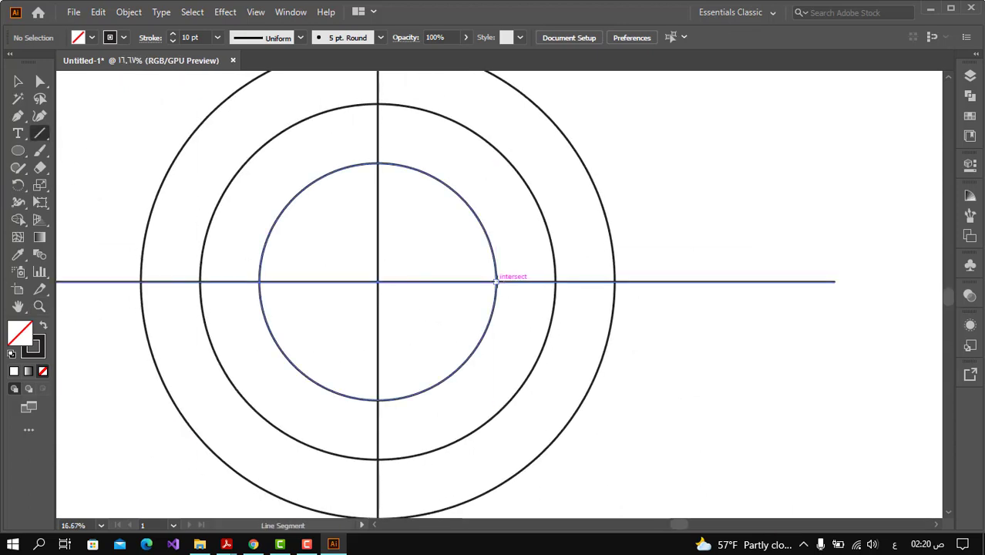
pyautogui.moveTo(496, 281); pyautogui.dragTo(555, 282)
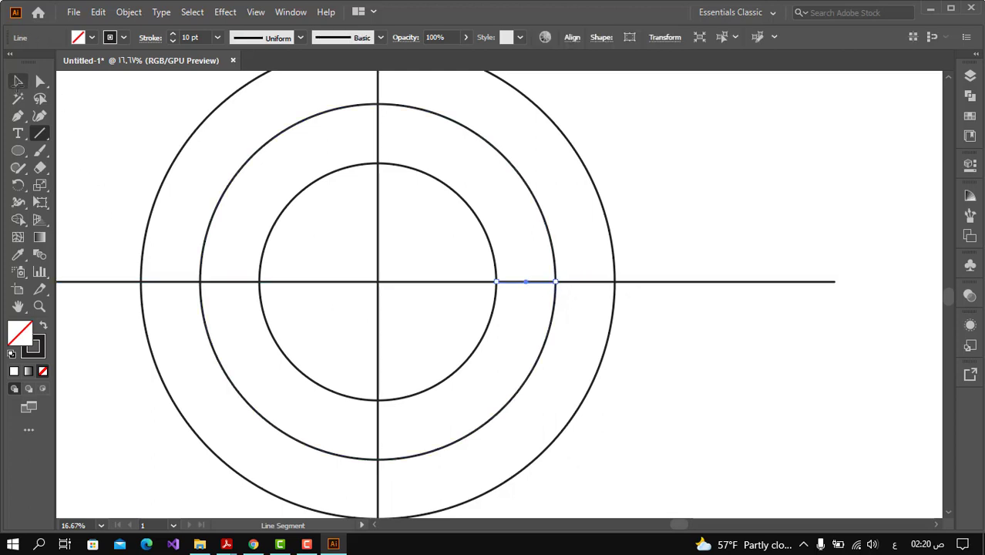
# Step: Set the short segment's stroke color to red, FF0000
pyautogui.press('v')
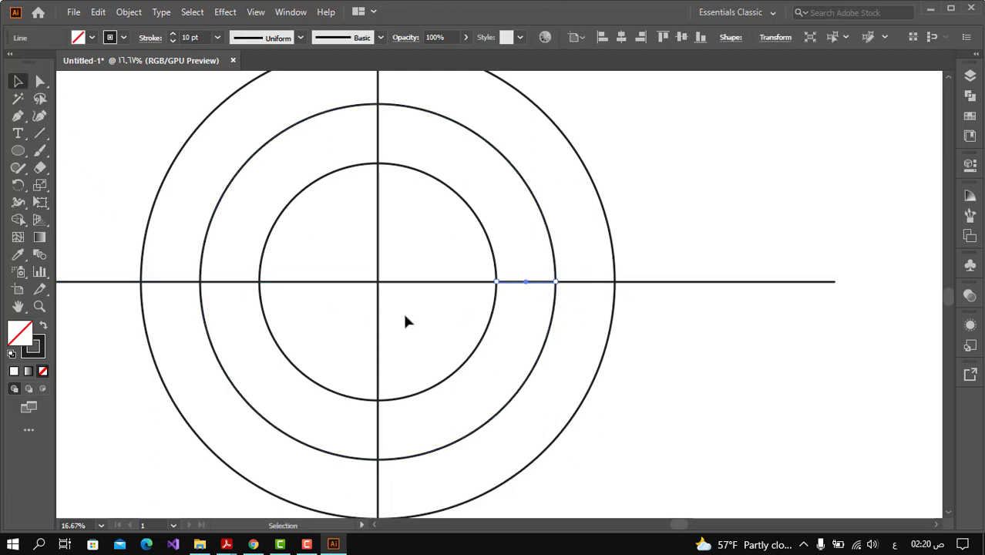
pyautogui.doubleClick(33, 347)
pyautogui.moveTo(561, 339); pyautogui.dragTo(601, 336)
pyautogui.click(698, 330)
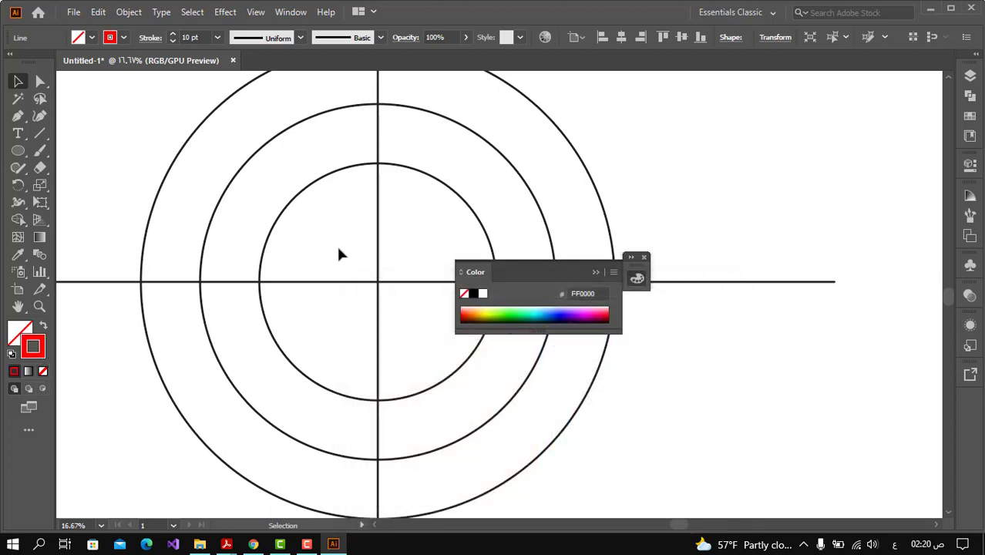
pyautogui.click(644, 258)
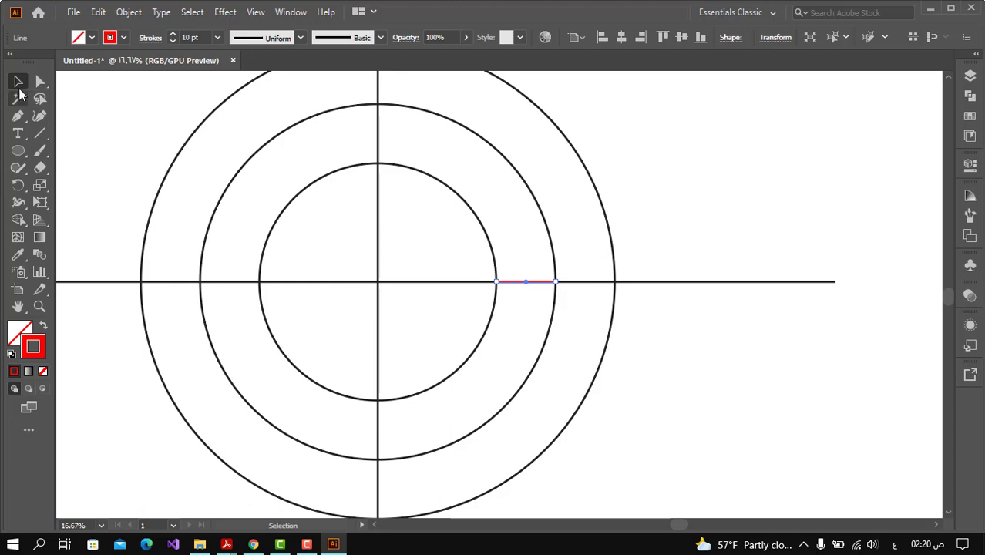
# Step: Move the red segment out to the right of the circles, above the horizontal line, and rotate it to vertical
pyautogui.press('z')
pyautogui.keyDown('alt'); pyautogui.click(605, 367); pyautogui.keyUp('alt')
pyautogui.moveTo(484, 314); pyautogui.dragTo(535, 337)
pyautogui.press('v')
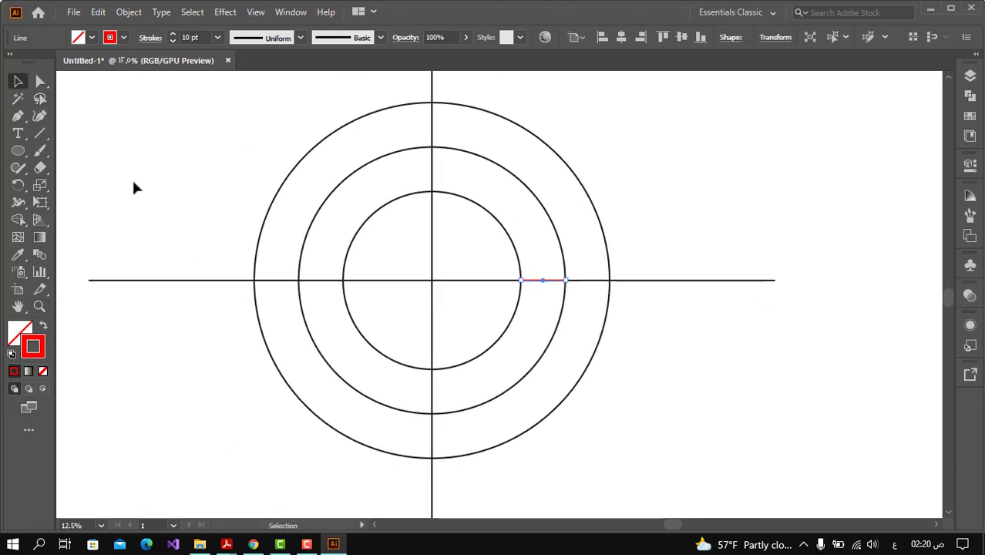
pyautogui.moveTo(534, 283); pyautogui.dragTo(716, 256)
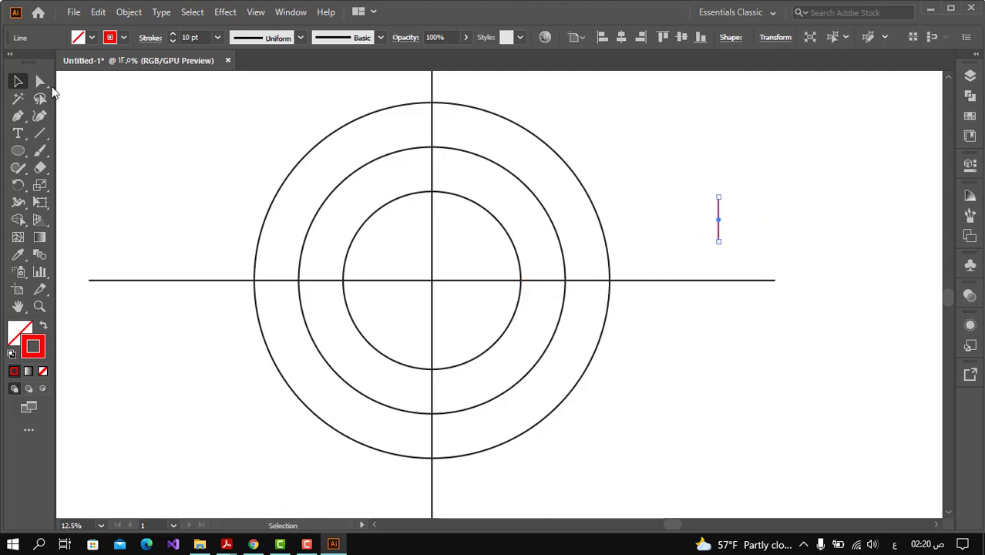
# Step: Center the red vertical segment horizontally and vertically on the circles' common center and deselect it
pyautogui.click(618, 40)
pyautogui.click(682, 40)
pyautogui.click(671, 165)
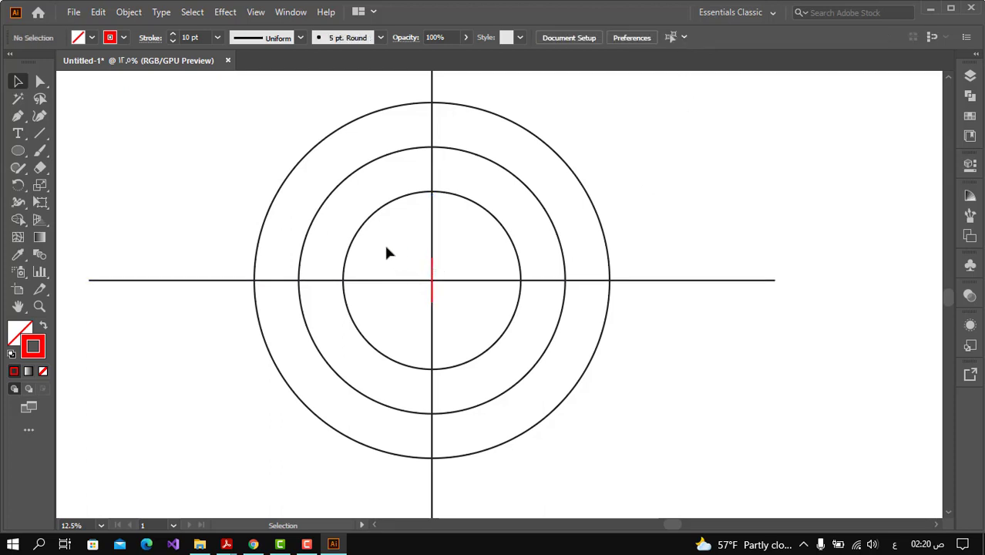
# Step: Draw two red horizontal lines across all the circles, one through each end of the red center segment
pyautogui.click(40, 134)
pyautogui.moveTo(171, 150); pyautogui.dragTo(585, 309)
pyautogui.click(18, 82)
pyautogui.click(139, 129)
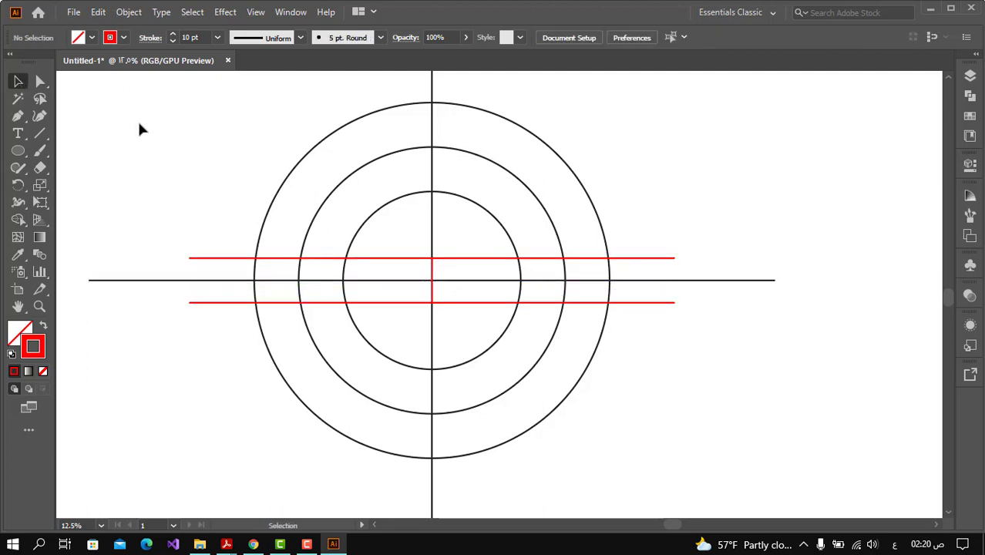
# Step: Draw a red diagonal from the center segment's upper end beyond the outer circle's upper right, and extend it beyond the lower left
pyautogui.press('z')
pyautogui.keyDown('alt'); pyautogui.click(472, 270); pyautogui.keyUp('alt')
pyautogui.click(426, 273)
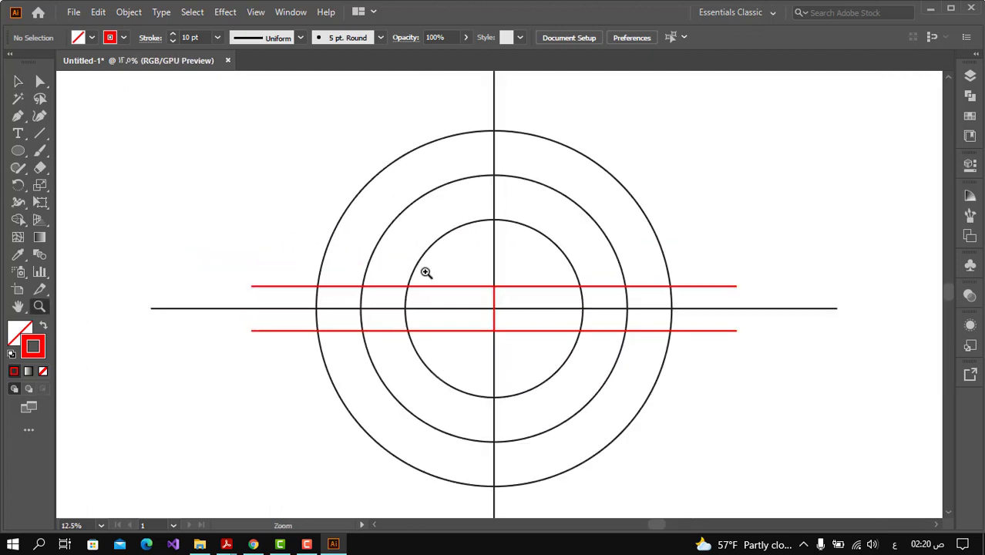
pyautogui.moveTo(429, 262); pyautogui.dragTo(361, 217)
pyautogui.click(19, 81)
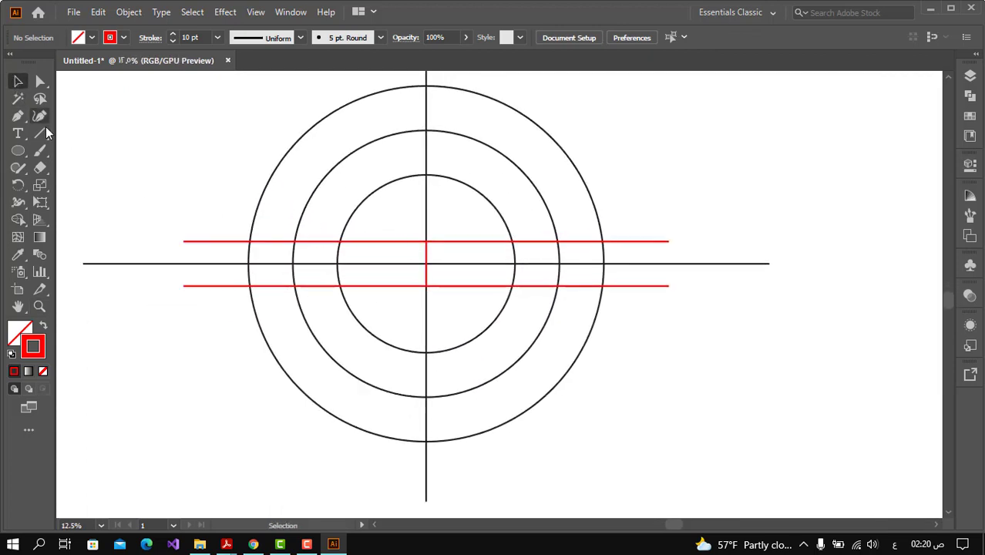
pyautogui.click(40, 133)
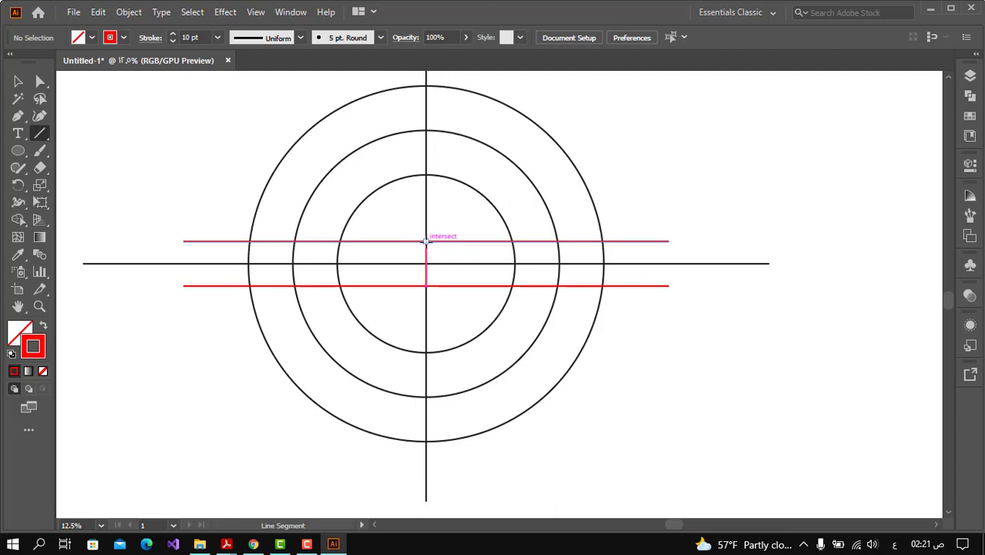
pyautogui.moveTo(426, 241)
pyautogui.mouseDown()
pyautogui.moveTo(598, 149)
pyautogui.moveTo(660, 97)
pyautogui.mouseUp()
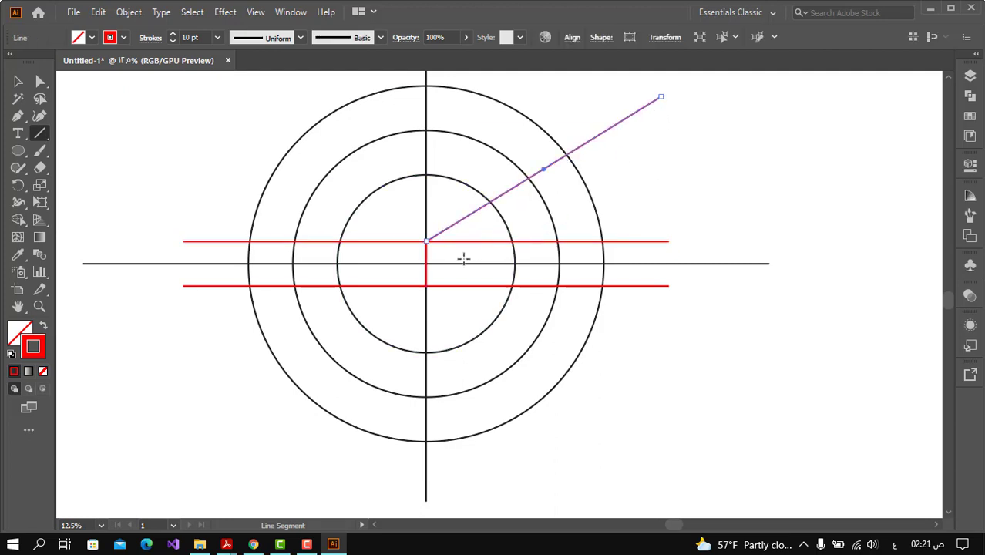
pyautogui.click(17, 82)
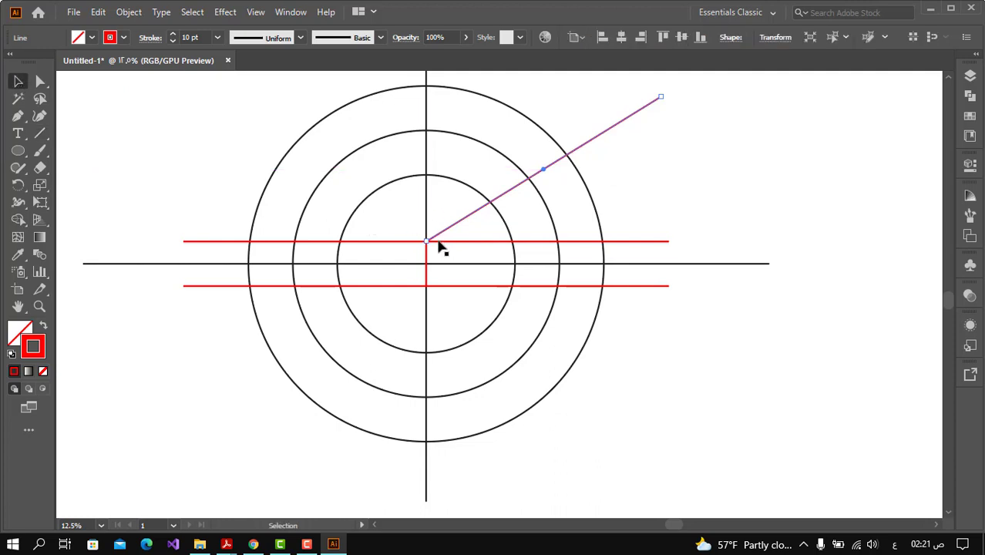
pyautogui.moveTo(427, 242); pyautogui.dragTo(148, 412)
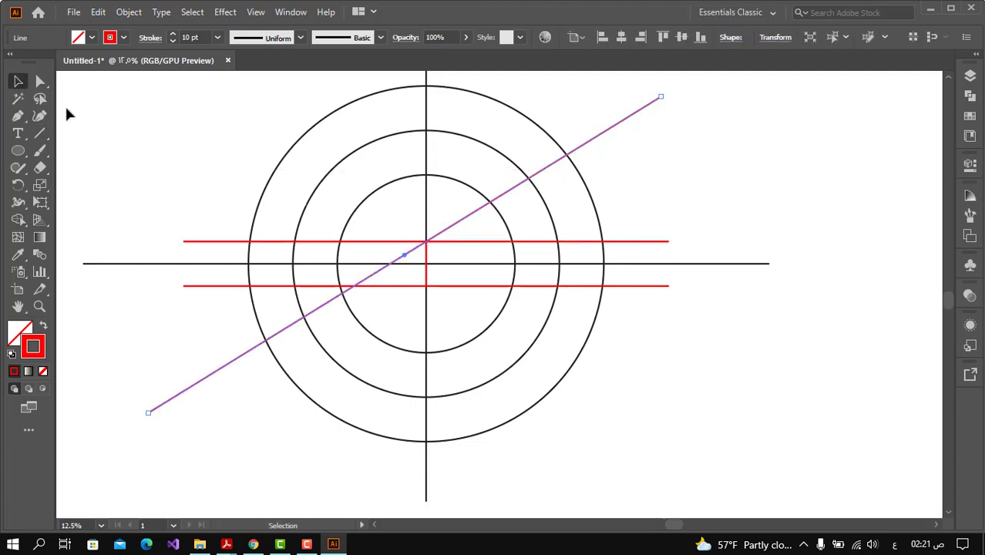
# Step: Draw a second red diagonal through the center segment's lower end, running beyond the outer circle at upper left and lower right
pyautogui.click(40, 133)
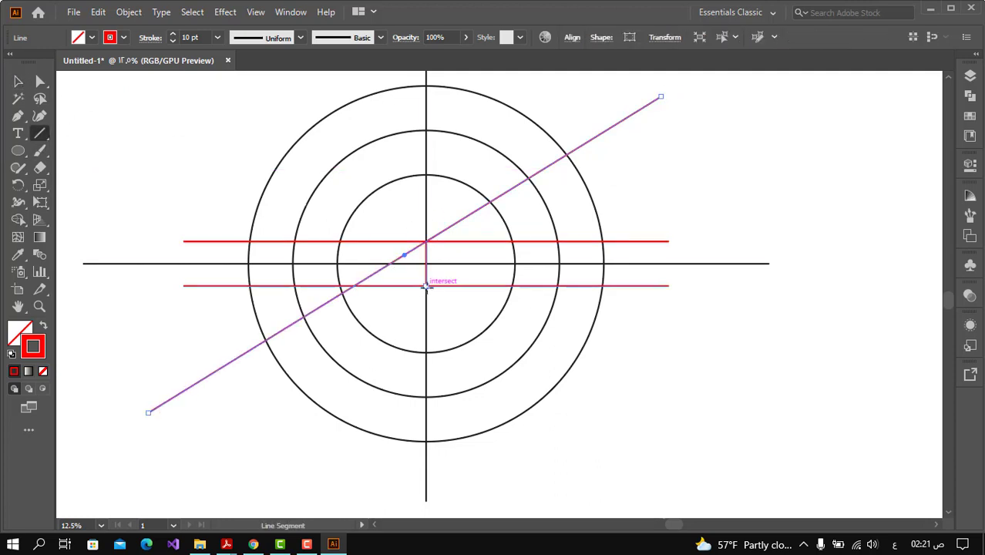
pyautogui.moveTo(426, 286)
pyautogui.mouseDown()
pyautogui.moveTo(392, 248)
pyautogui.moveTo(248, 170)
pyautogui.mouseUp()
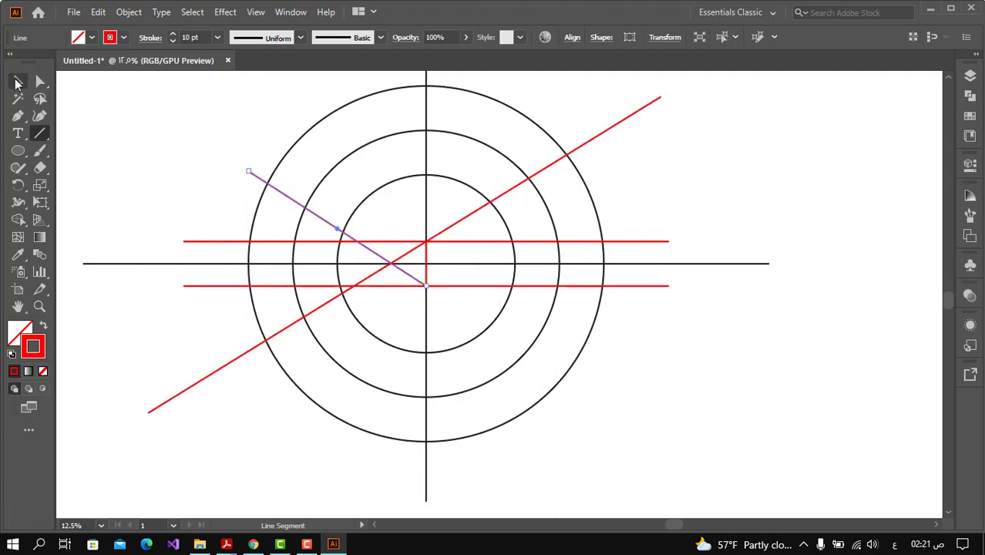
pyautogui.click(17, 82)
pyautogui.moveTo(427, 287); pyautogui.dragTo(679, 449)
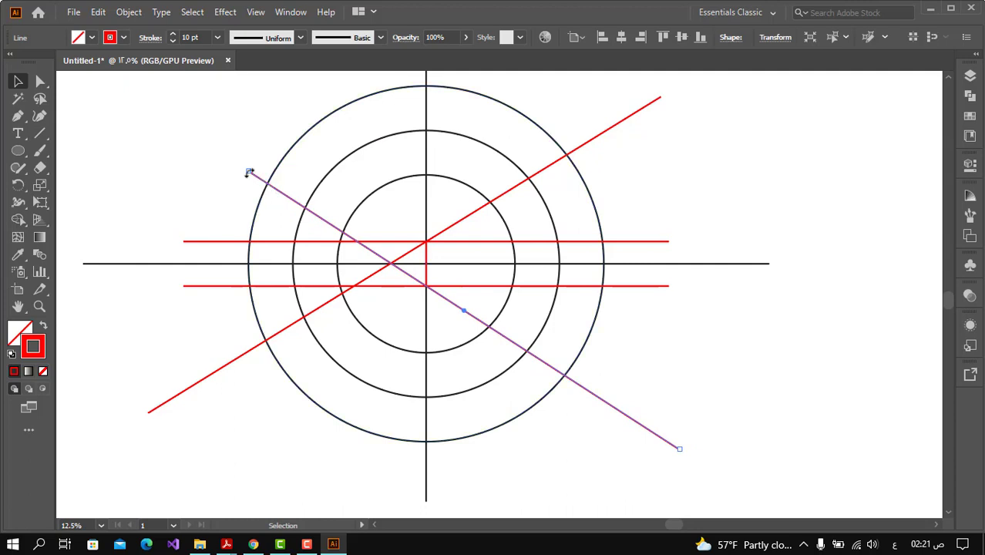
pyautogui.moveTo(249, 170); pyautogui.dragTo(178, 126)
pyautogui.click(154, 150)
pyautogui.click(208, 144)
pyautogui.keyDown('shift'); pyautogui.click(508, 189); pyautogui.keyUp('shift')
pyautogui.click(777, 217)
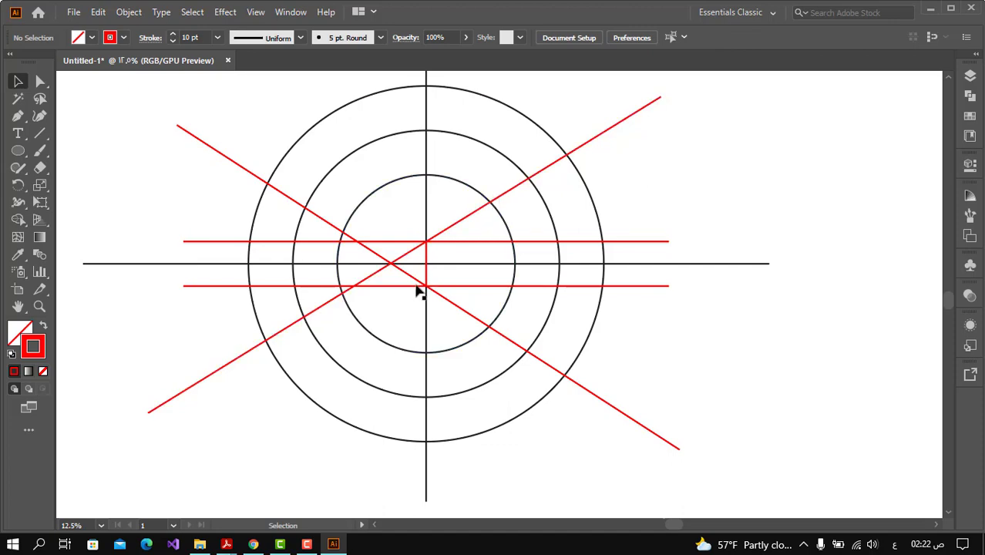
# Step: Delete the black horizontal center line between the two red horizontal lines
pyautogui.press('z')
pyautogui.click(400, 269)
pyautogui.click(493, 291)
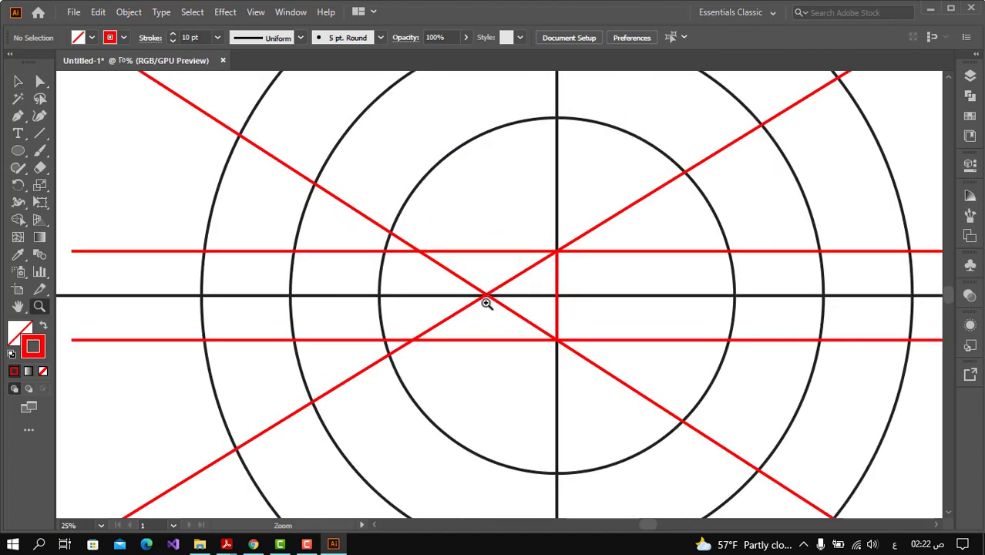
pyautogui.click(487, 297)
pyautogui.keyDown('alt'); pyautogui.click(492, 301); pyautogui.keyUp('alt')
pyautogui.keyDown('alt'); pyautogui.click(494, 302); pyautogui.keyUp('alt')
pyautogui.keyDown('alt'); pyautogui.click(493, 302); pyautogui.keyUp('alt')
pyautogui.keyDown('alt'); pyautogui.click(494, 303); pyautogui.keyUp('alt')
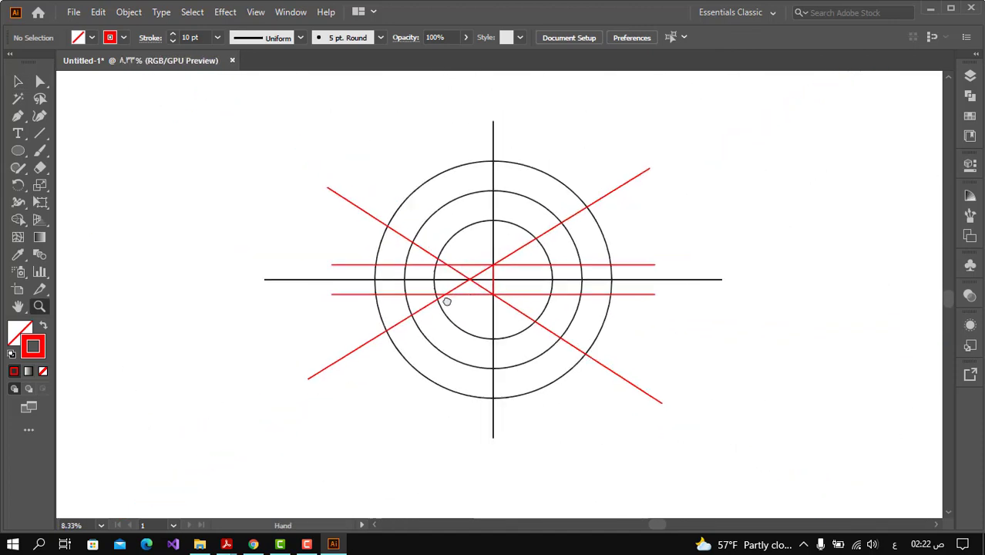
pyautogui.click(597, 296)
pyautogui.press('v')
pyautogui.click(705, 272)
pyautogui.press('Delete')
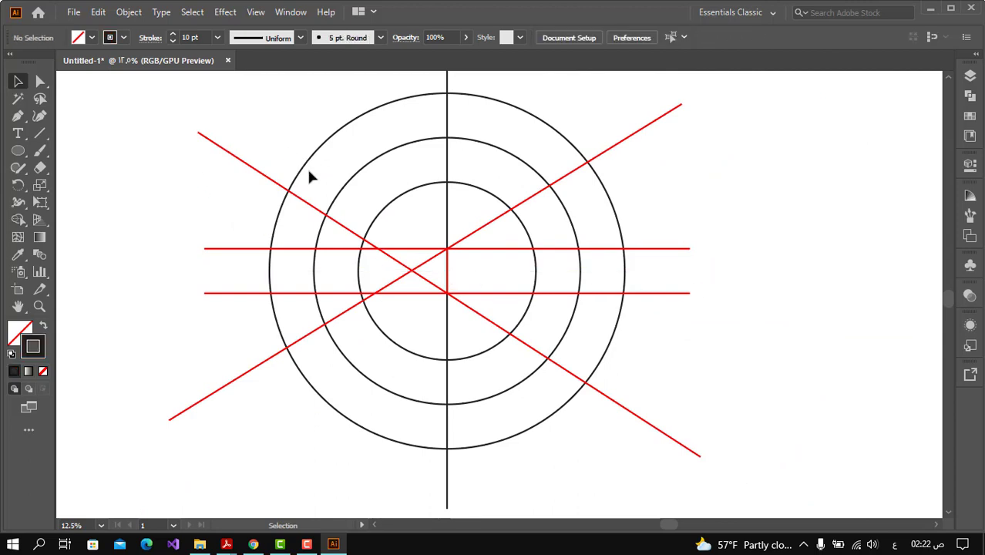
pyautogui.moveTo(258, 113); pyautogui.dragTo(615, 445)
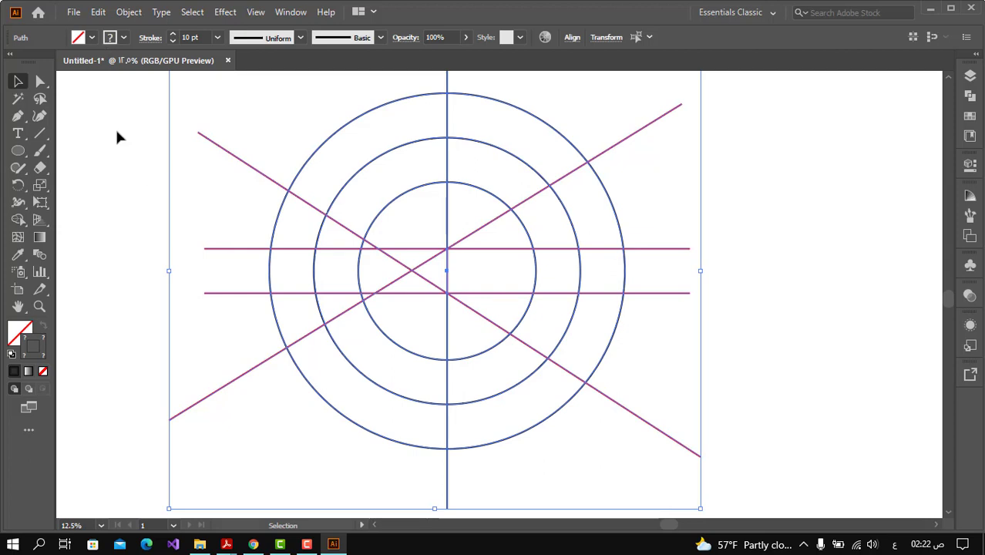
pyautogui.press('z')
pyautogui.keyDown('alt'); pyautogui.click(532, 312); pyautogui.keyUp('alt')
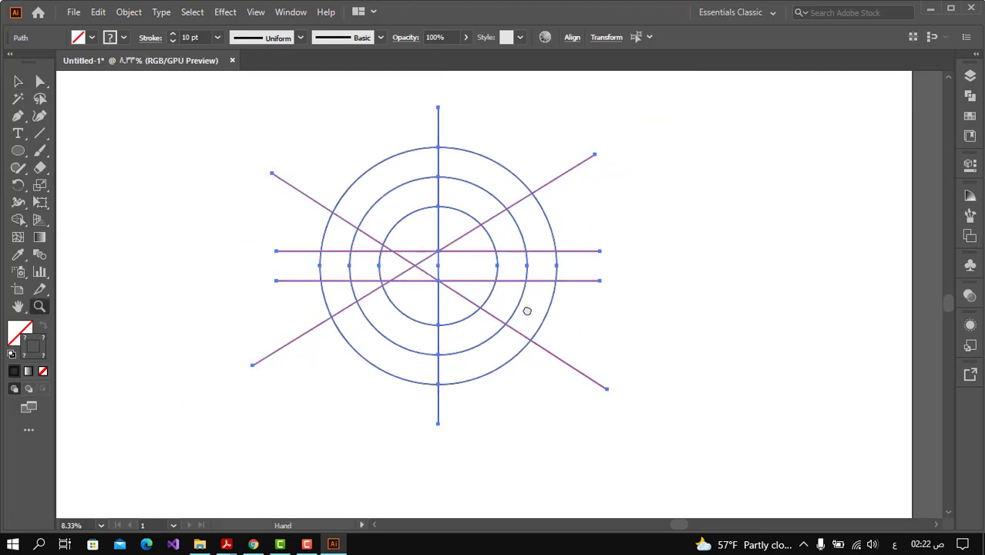
pyautogui.click(18, 82)
pyautogui.click(128, 168)
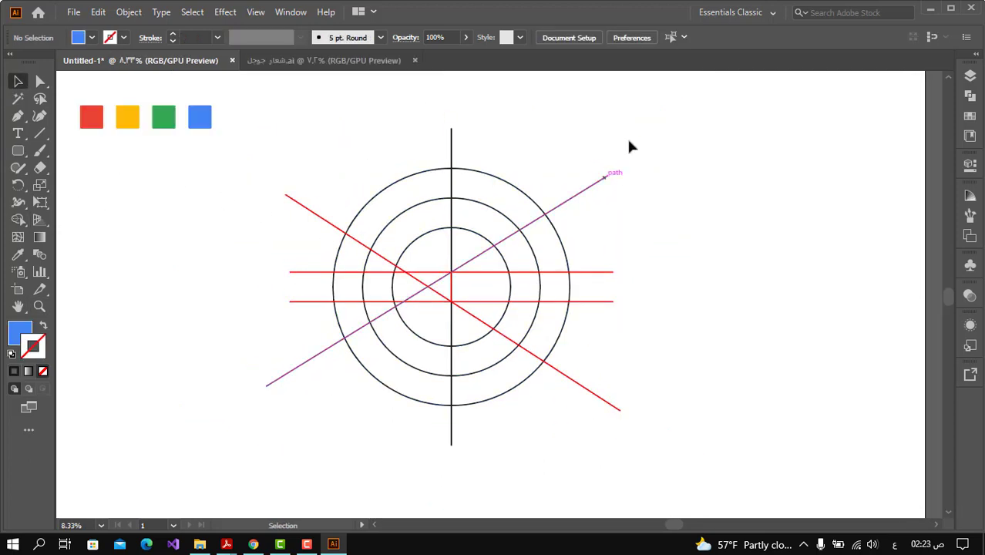
# Step: Select the whole construction and use Live Paint to fill the upper arc between the inner and middle circles with the sampled red
pyautogui.moveTo(630, 137); pyautogui.dragTo(371, 410)
pyautogui.click(18, 220)
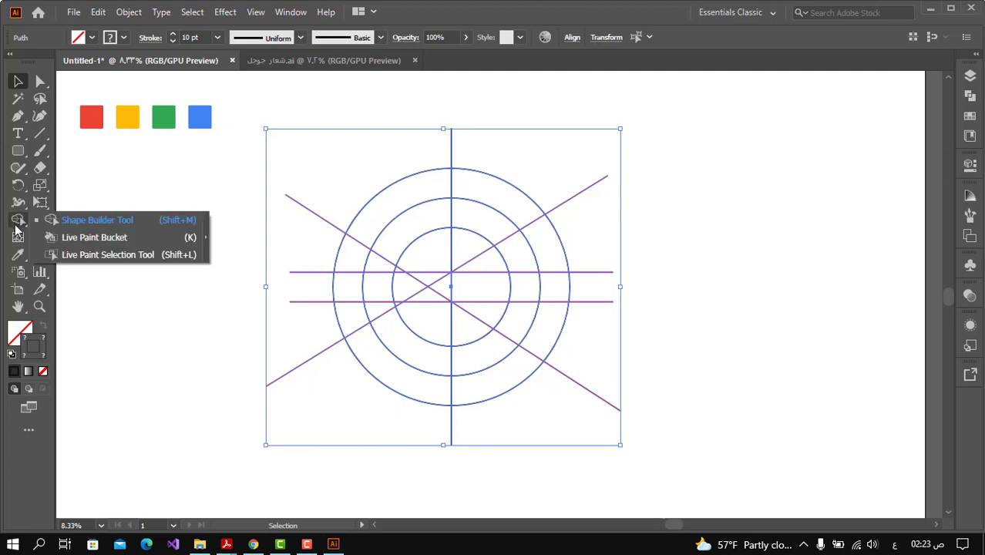
pyautogui.click(62, 241)
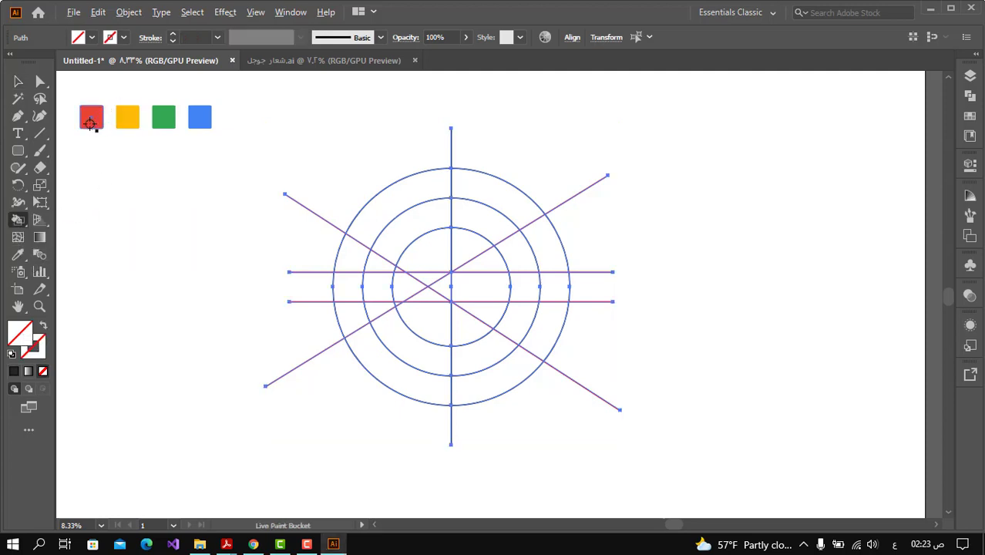
pyautogui.keyDown('alt'); pyautogui.click(91, 117); pyautogui.keyUp('alt')
pyautogui.moveTo(469, 216); pyautogui.dragTo(436, 215)
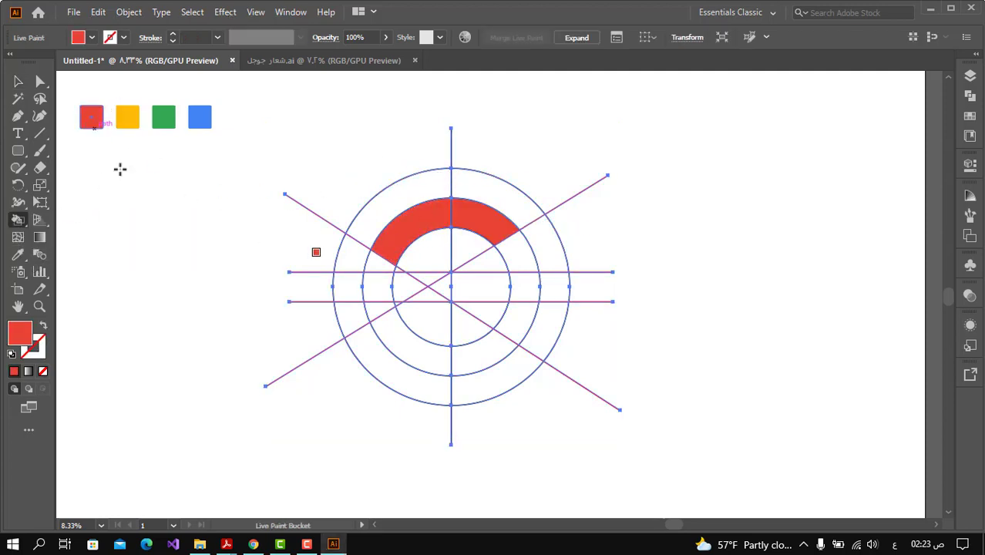
# Step: Live Paint the ring's left section with the sampled yellow and its lower arc, up to the second diagonal, with the sampled green
pyautogui.keyDown('alt'); pyautogui.click(127, 117); pyautogui.keyUp('alt')
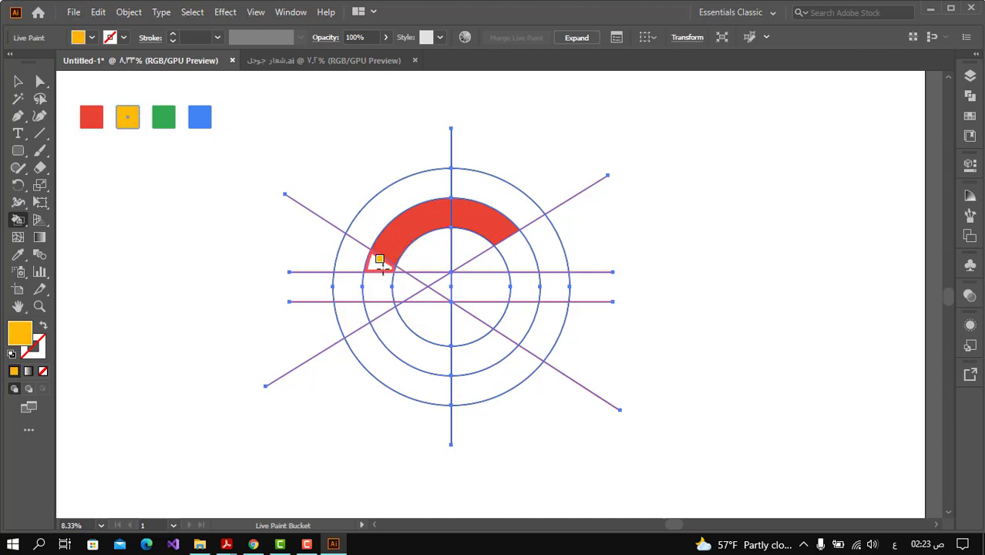
pyautogui.click(379, 261)
pyautogui.click(387, 284)
pyautogui.keyDown('alt'); pyautogui.click(164, 118); pyautogui.keyUp('alt')
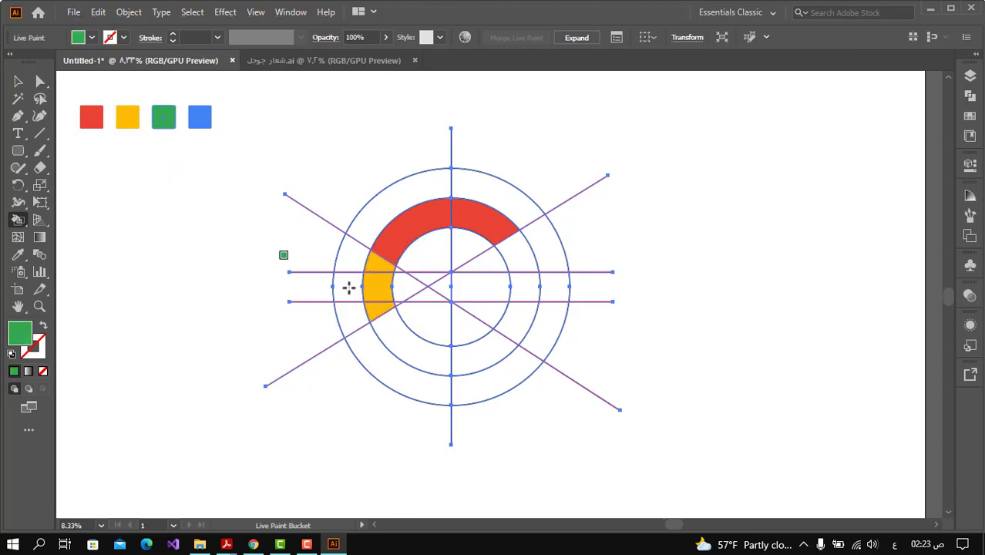
pyautogui.click(390, 316)
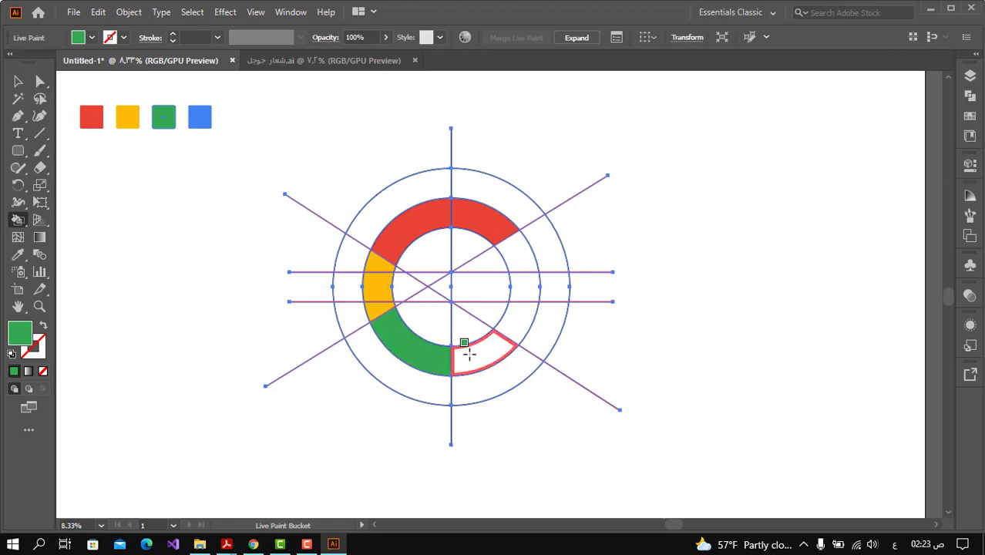
pyautogui.click(466, 345)
# Step: Live Paint the ring's lower-right section and the horizontal bar reaching the center with the sampled blue, and deselect the artwork
pyautogui.keyDown('alt'); pyautogui.click(201, 117); pyautogui.keyUp('alt')
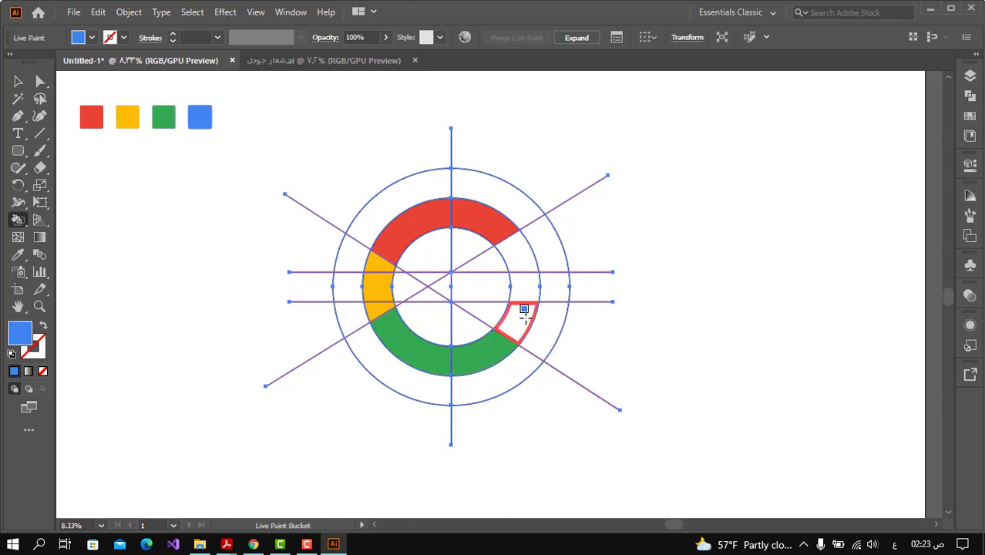
pyautogui.click(524, 313)
pyautogui.click(519, 279)
pyautogui.click(482, 286)
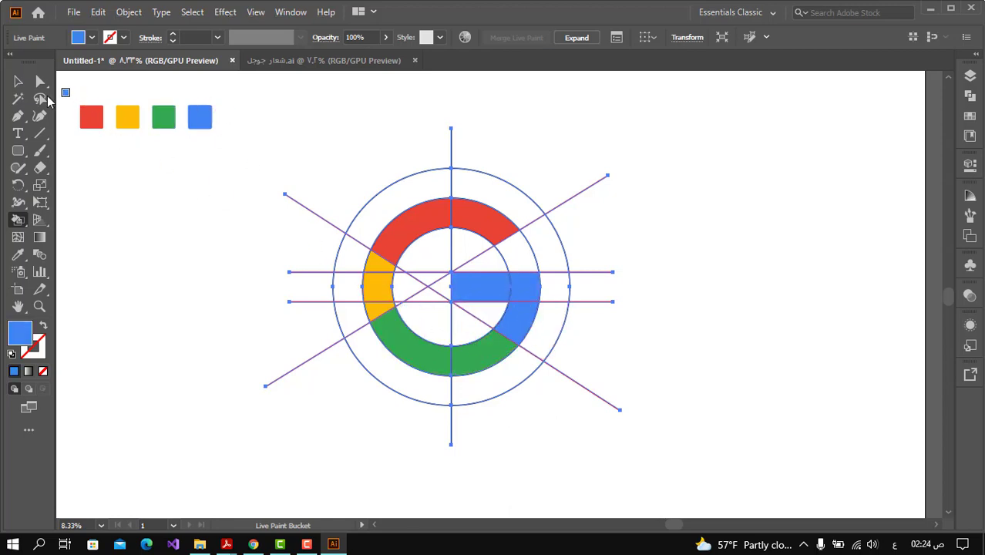
pyautogui.click(18, 81)
pyautogui.click(174, 232)
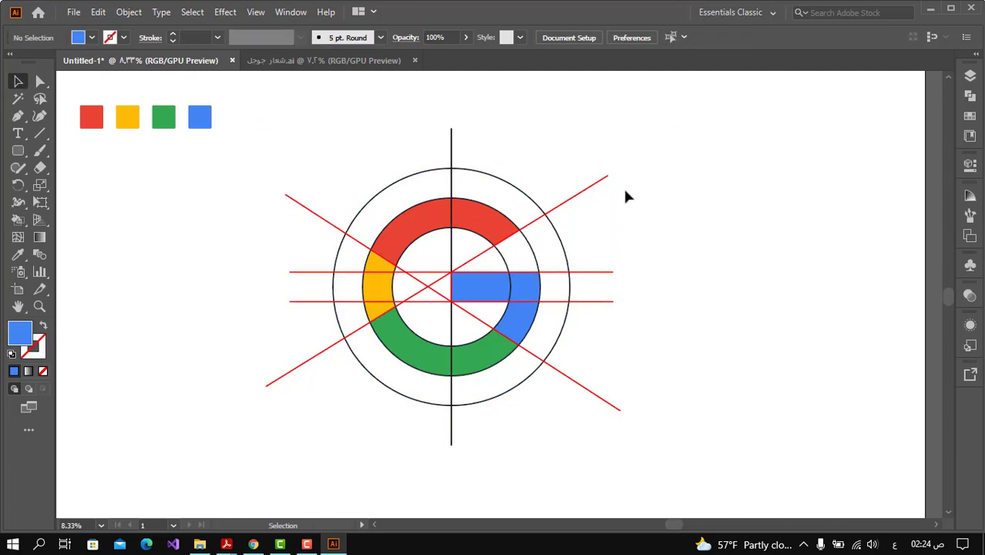
# Step: Expand the Live Paint artwork with Object, Fill and Stroke enabled, and deselect it
pyautogui.moveTo(370, 393); pyautogui.dragTo(218, 299)
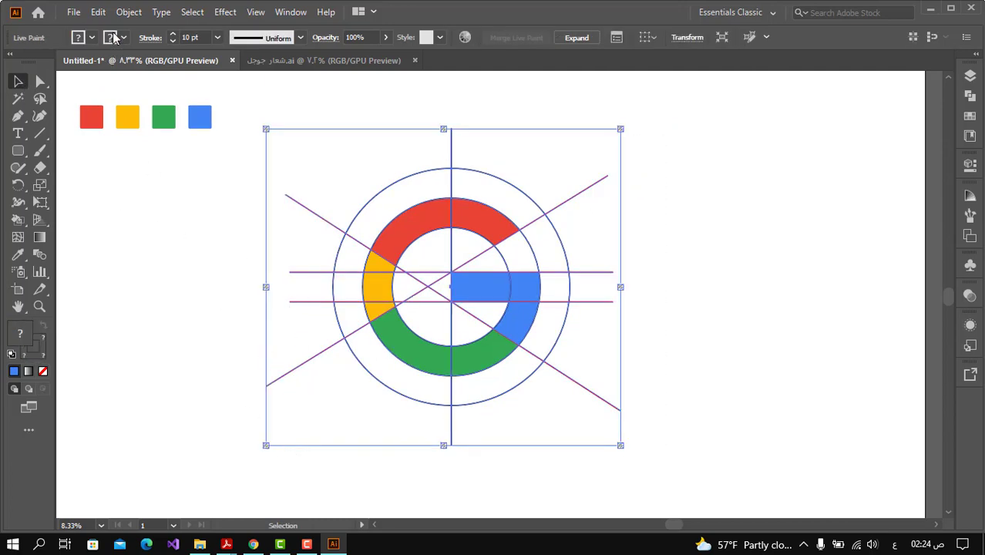
pyautogui.click(129, 12)
pyautogui.click(189, 173)
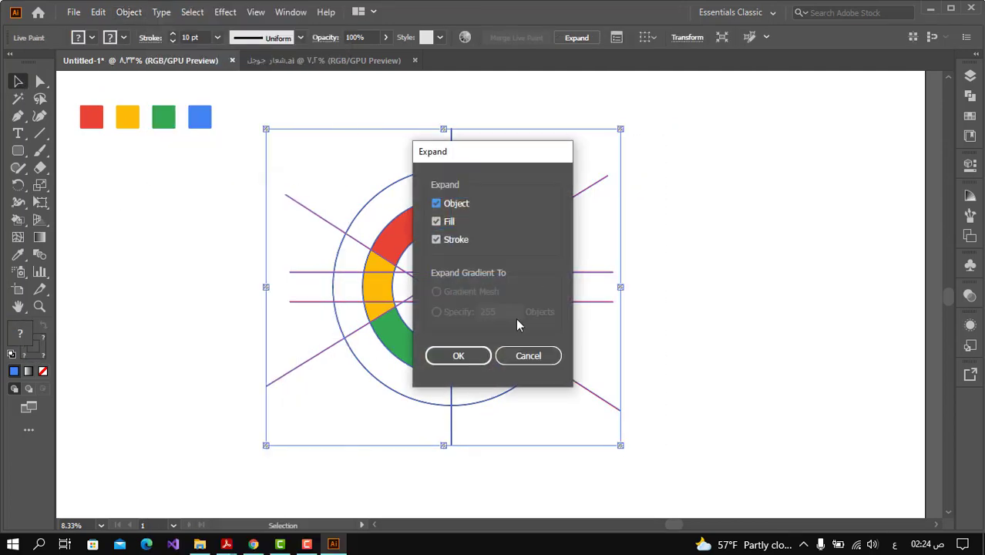
pyautogui.click(478, 355)
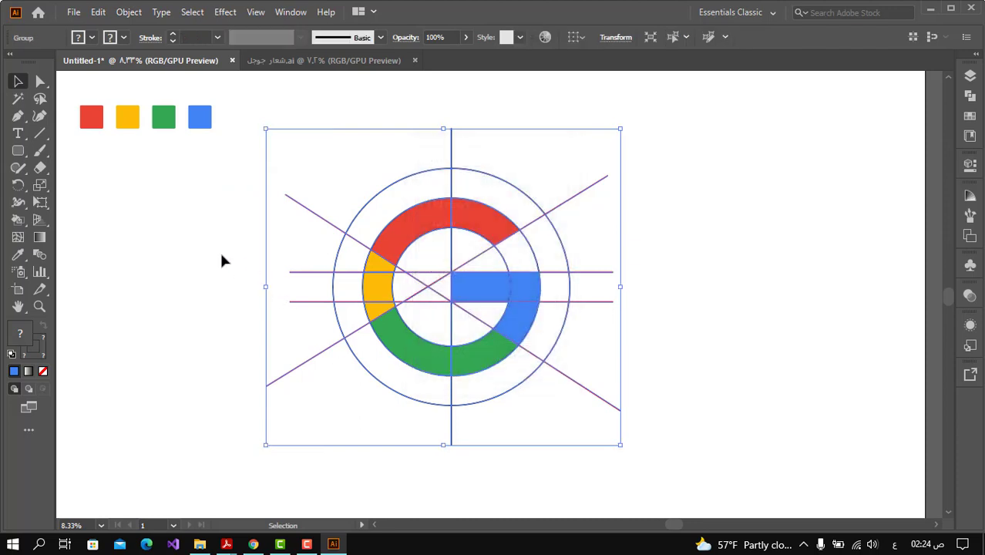
pyautogui.click(232, 221)
# Step: Merge the two red sections of the upper arc into one shape with the Shape Builder
pyautogui.click(418, 219)
pyautogui.click(17, 219)
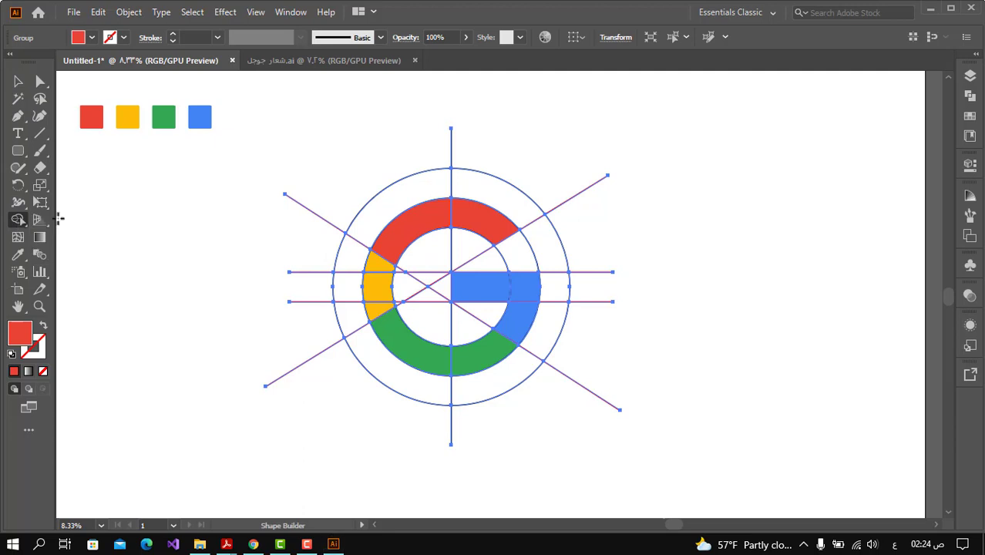
pyautogui.moveTo(451, 222); pyautogui.dragTo(408, 223)
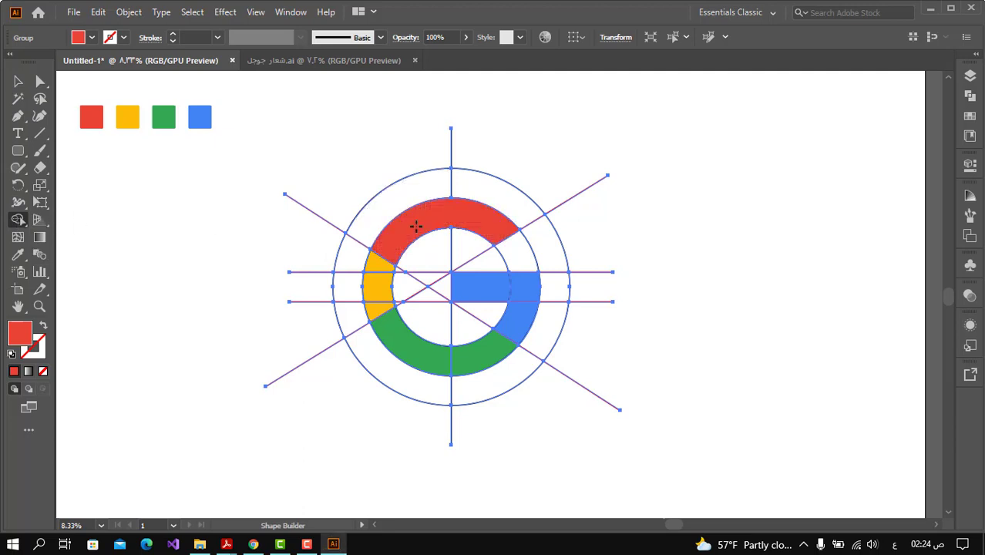
# Step: Merge the yellow sections on the ring's left into one shape with the Shape Builder, and deselect the artwork
pyautogui.click(18, 81)
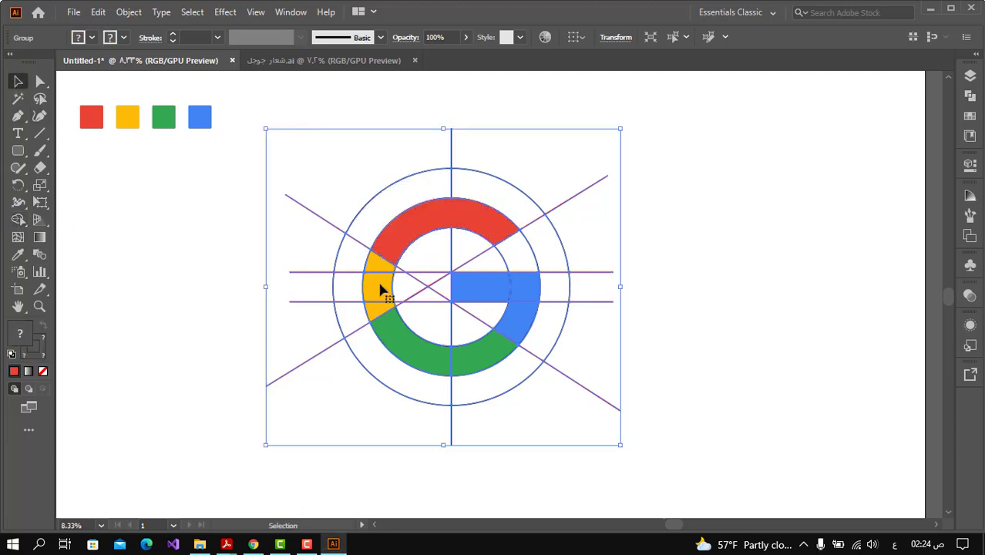
pyautogui.click(18, 219)
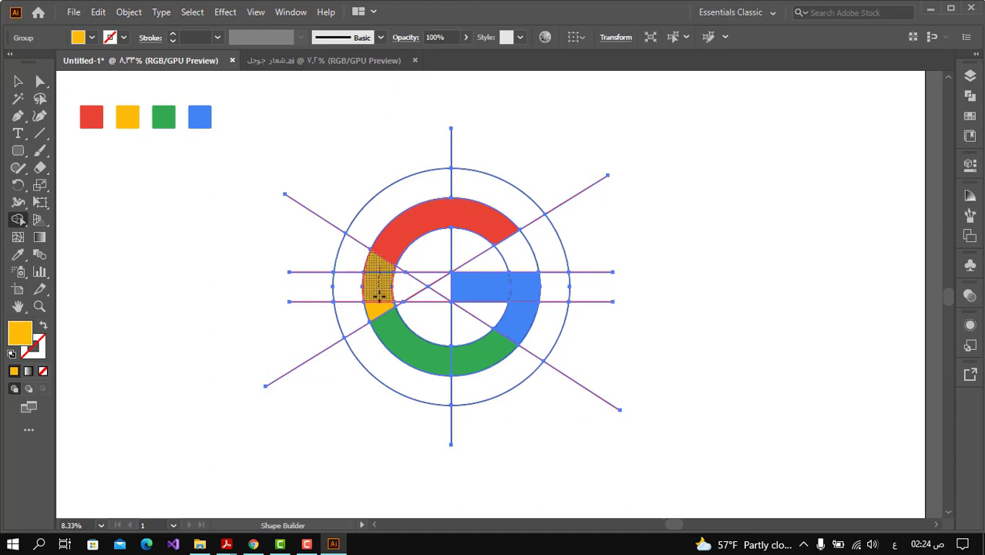
pyautogui.moveTo(377, 294); pyautogui.dragTo(379, 307)
pyautogui.click(18, 81)
pyautogui.click(171, 289)
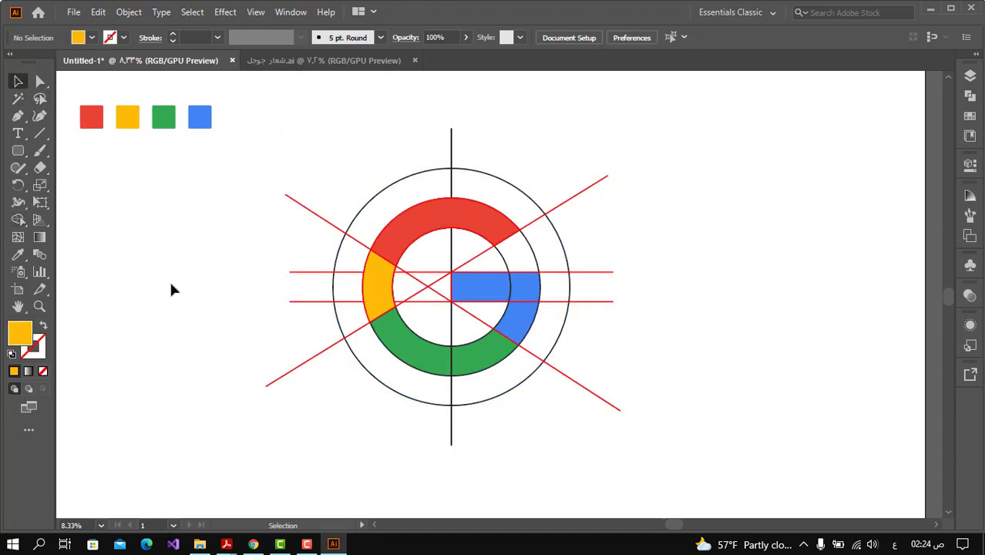
# Step: Merge the green sections of the ring's lower arc into one shape with the Shape Builder
pyautogui.moveTo(229, 258); pyautogui.dragTo(524, 392)
pyautogui.click(18, 219)
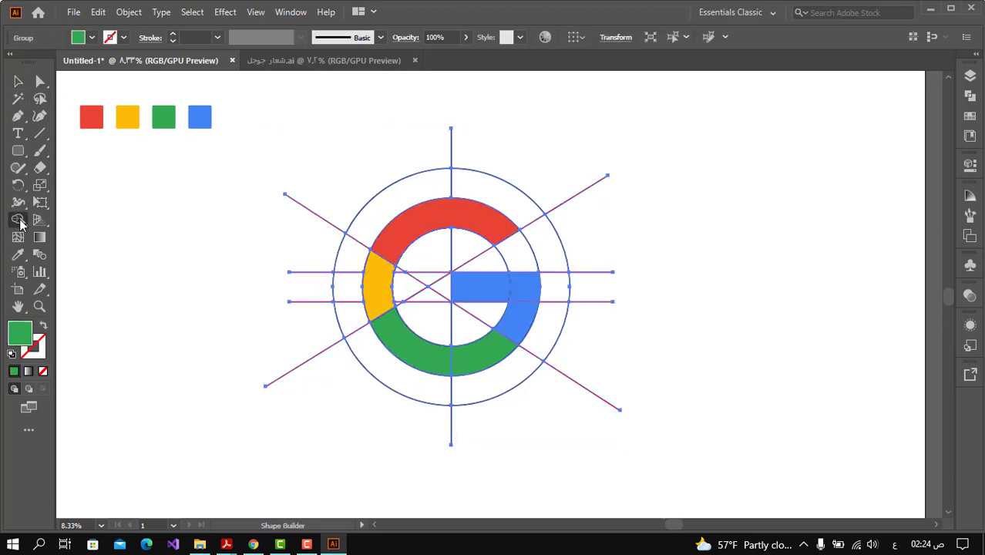
pyautogui.moveTo(466, 353)
pyautogui.mouseDown()
pyautogui.moveTo(404, 345)
pyautogui.moveTo(363, 362)
pyautogui.mouseUp()
pyautogui.click(18, 81)
# Step: Merge the blue horizontal bar and the ring's lower-right section into one shape with the Shape Builder, and deselect the artwork
pyautogui.doubleClick(529, 286)
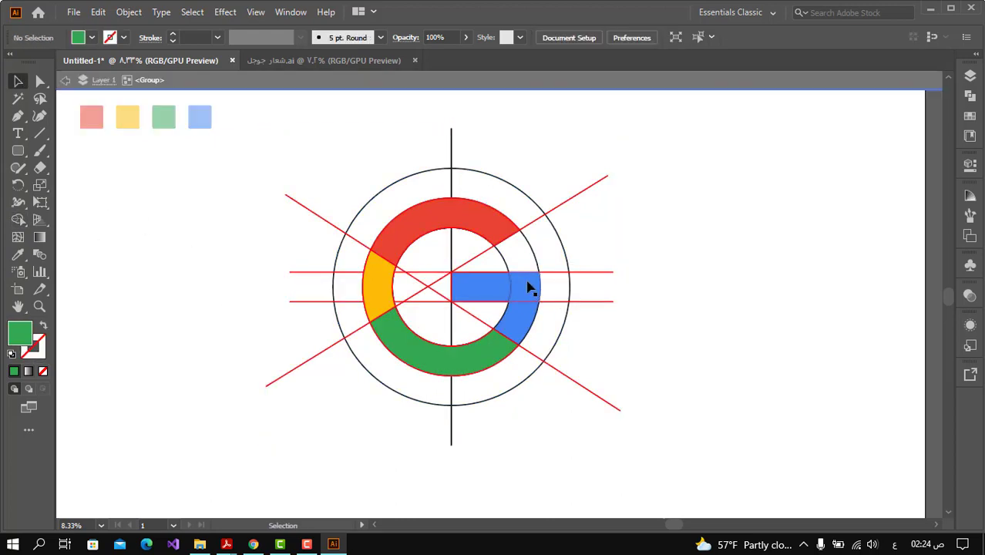
pyautogui.doubleClick(478, 102)
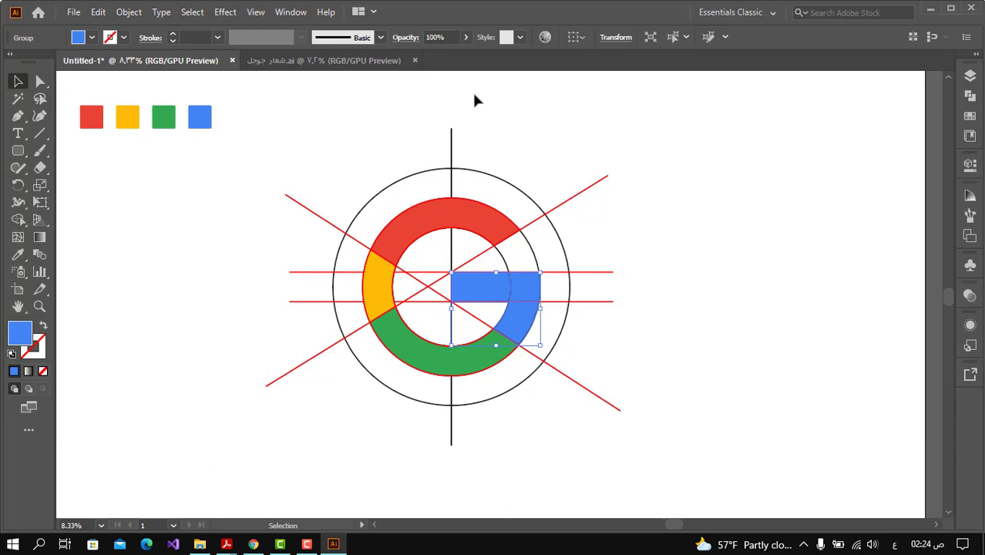
pyautogui.click(488, 336)
pyautogui.click(18, 237)
pyautogui.click(18, 219)
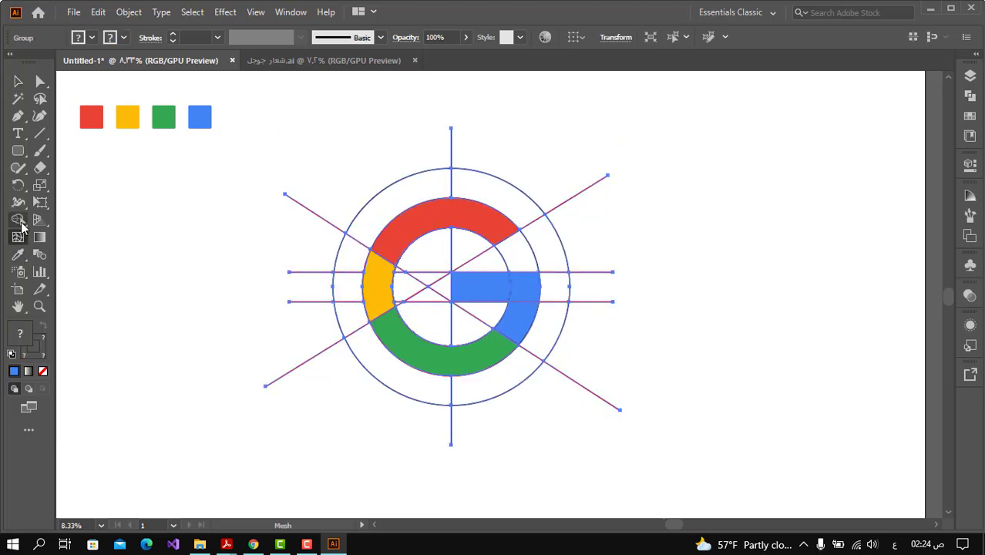
pyautogui.moveTo(521, 288); pyautogui.dragTo(515, 324)
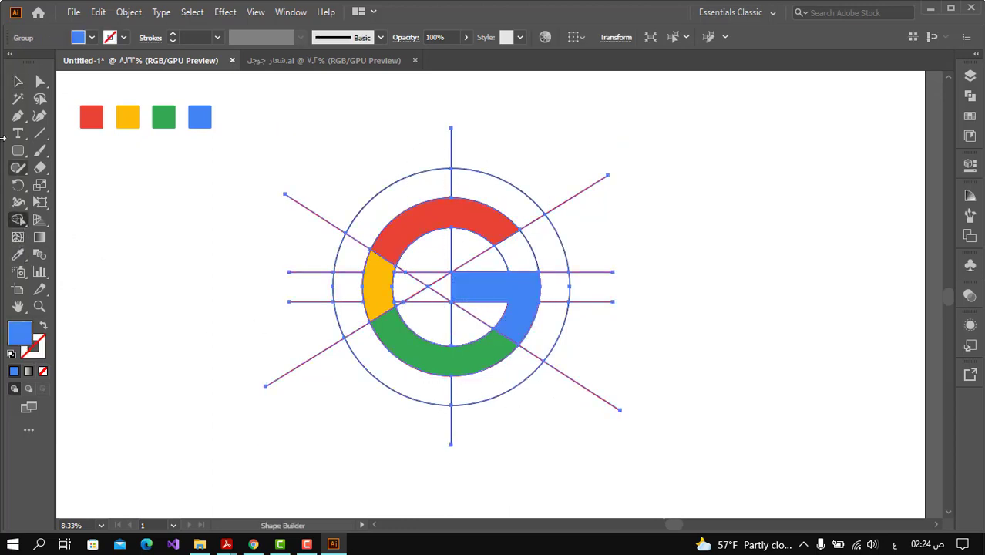
pyautogui.click(18, 81)
pyautogui.click(164, 256)
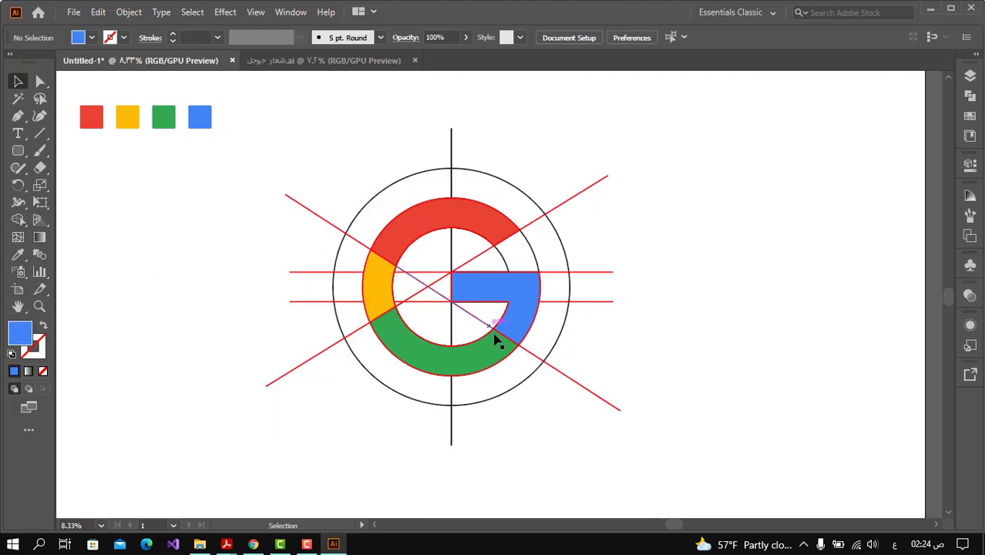
# Step: Remove all guide line ends that extend beyond the outer circle with the Shape Builder
pyautogui.moveTo(645, 164); pyautogui.dragTo(344, 373)
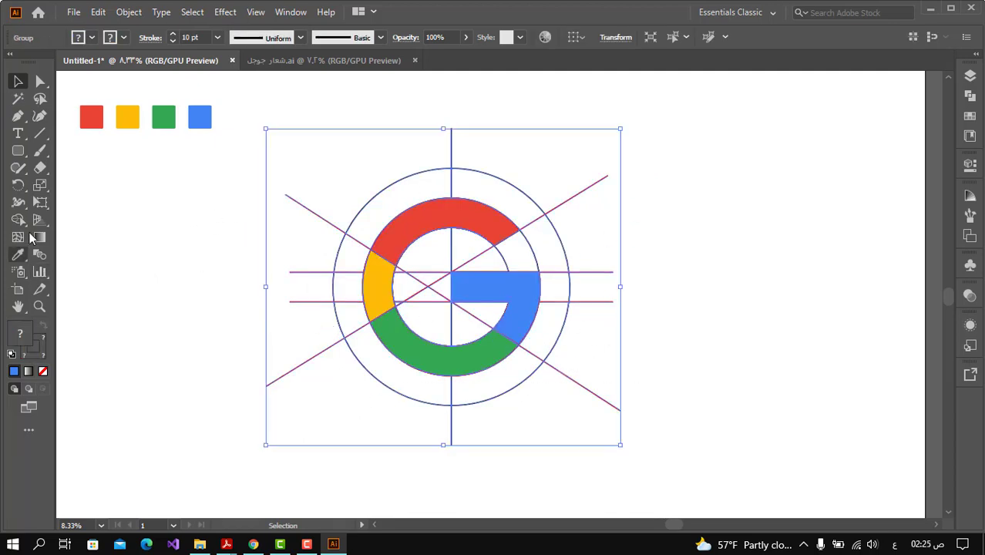
pyautogui.click(23, 222)
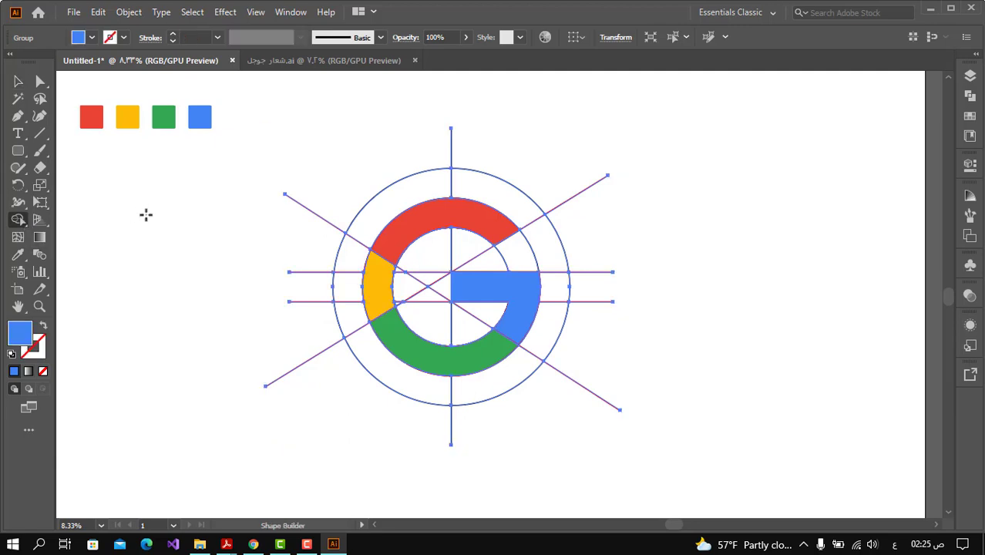
pyautogui.moveTo(309, 224); pyautogui.dragTo(319, 369)
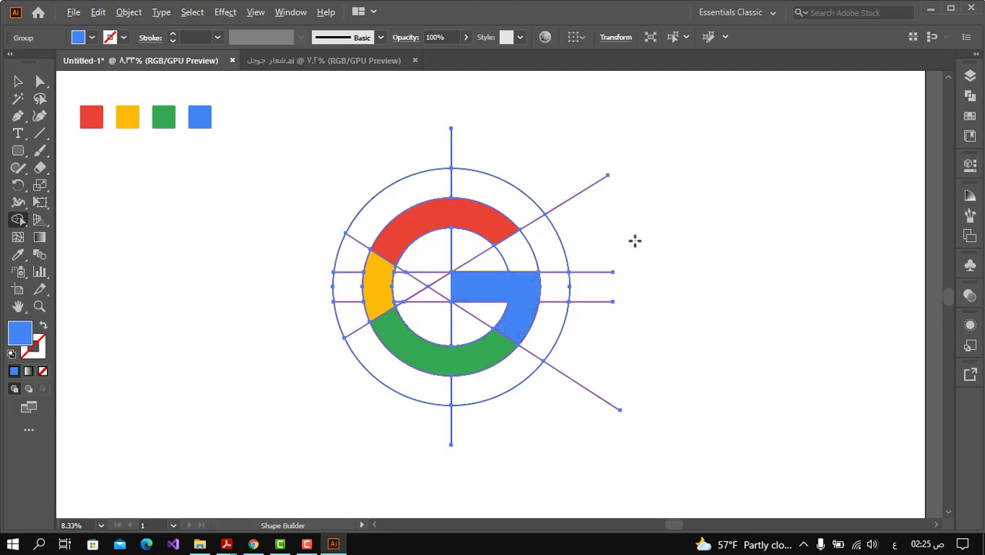
pyautogui.press('ctrl')
pyautogui.moveTo(582, 165); pyautogui.dragTo(589, 431)
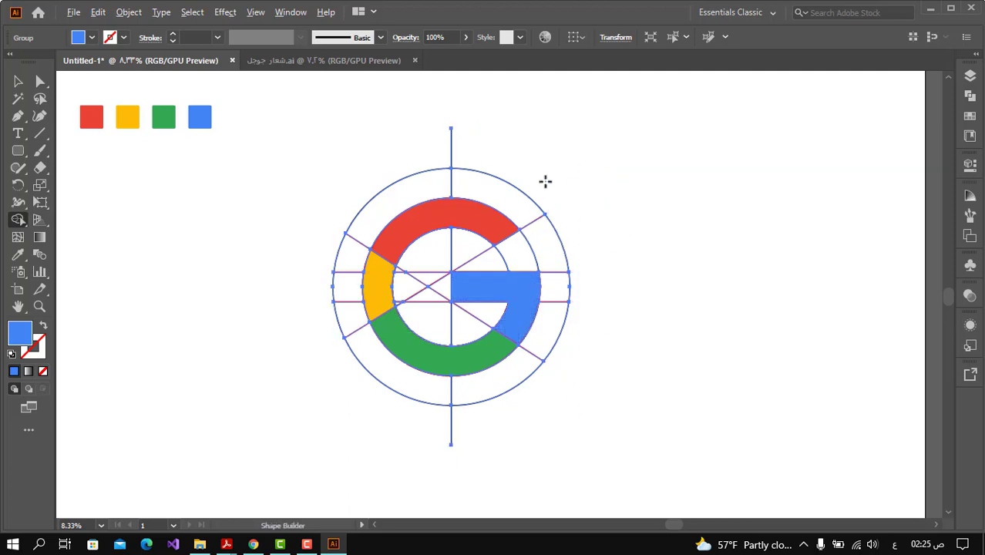
pyautogui.moveTo(544, 143); pyautogui.dragTo(329, 145)
pyautogui.moveTo(508, 414); pyautogui.dragTo(401, 422)
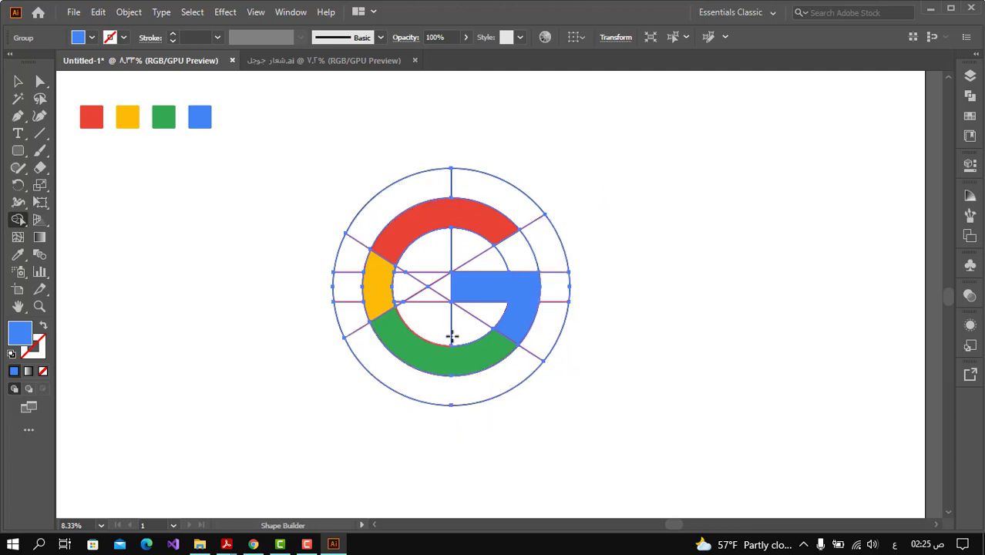
# Step: Erase the guide line segments inside the ring's inner circle with the Shape Builder
pyautogui.keyDown('alt'); pyautogui.click(452, 326); pyautogui.keyUp('alt')
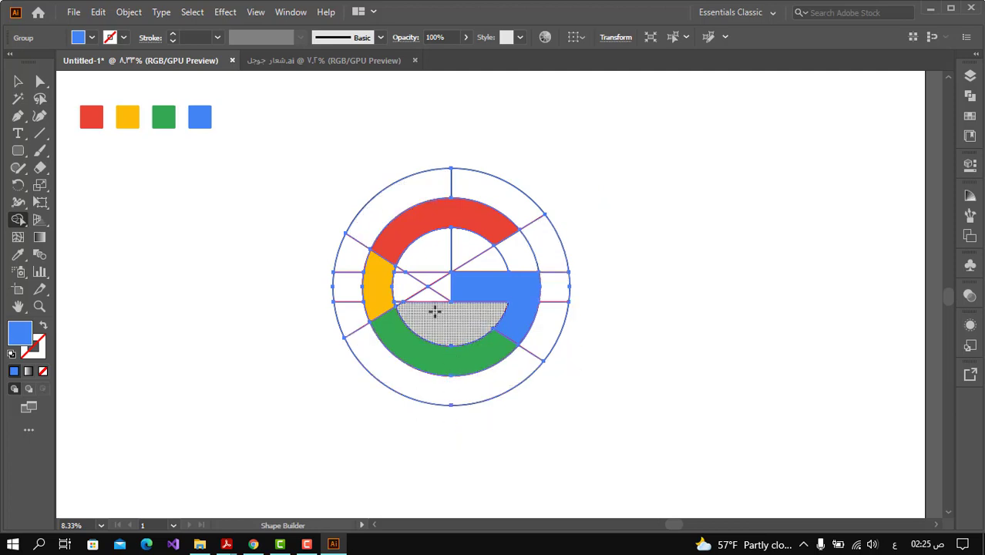
pyautogui.keyDown('alt'); pyautogui.click(431, 301); pyautogui.keyUp('alt')
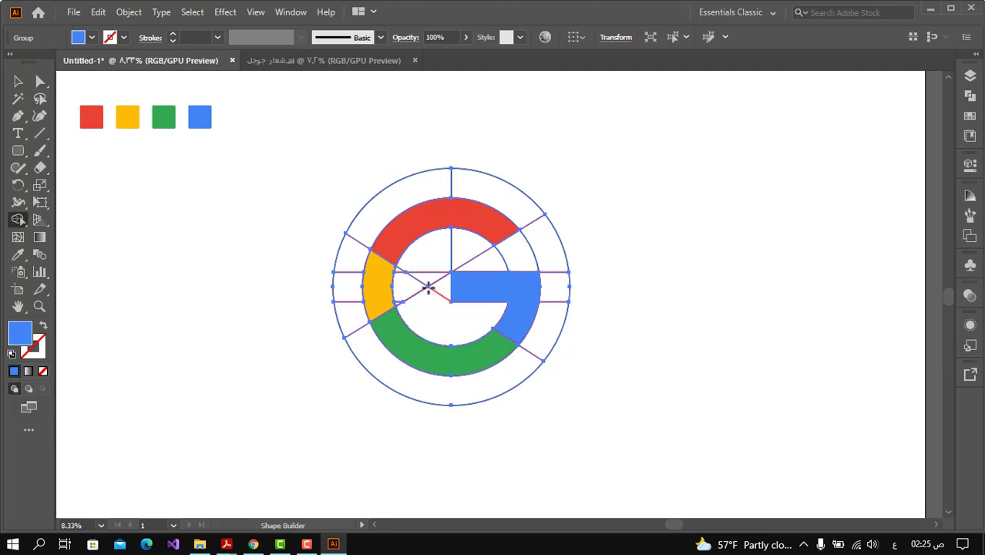
pyautogui.keyDown('alt'); pyautogui.click(419, 271); pyautogui.keyUp('alt')
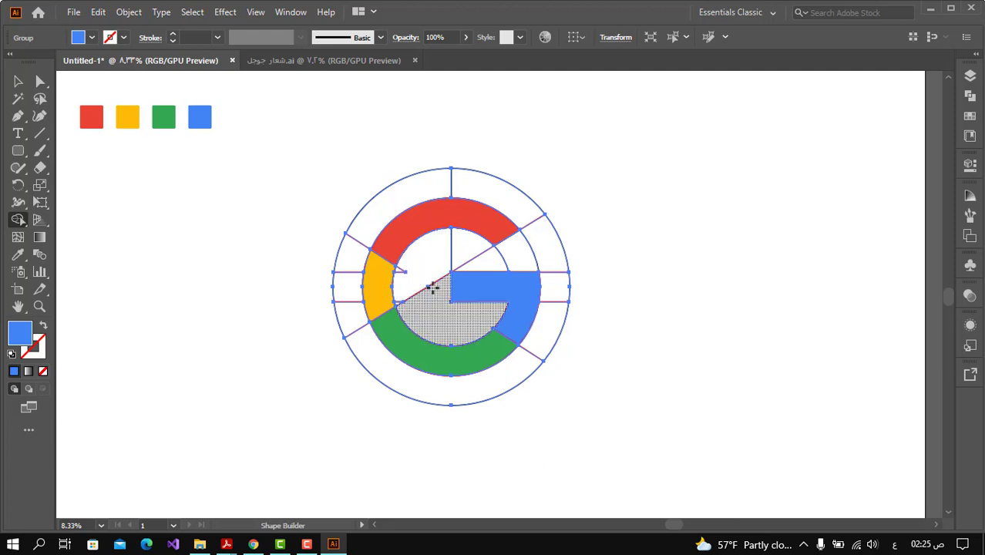
pyautogui.keyDown('alt'); pyautogui.click(430, 284); pyautogui.keyUp('alt')
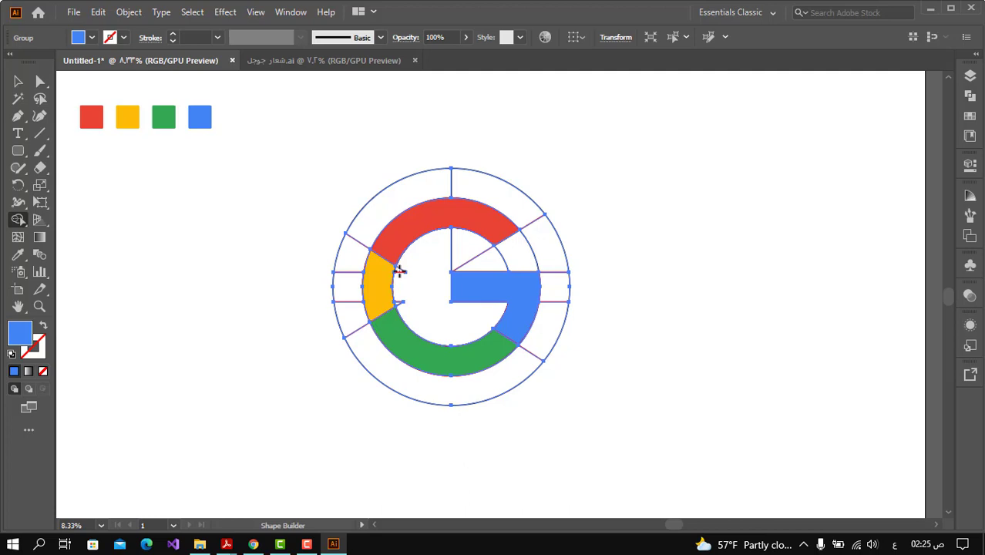
pyautogui.keyDown('alt'); pyautogui.click(399, 299); pyautogui.keyUp('alt')
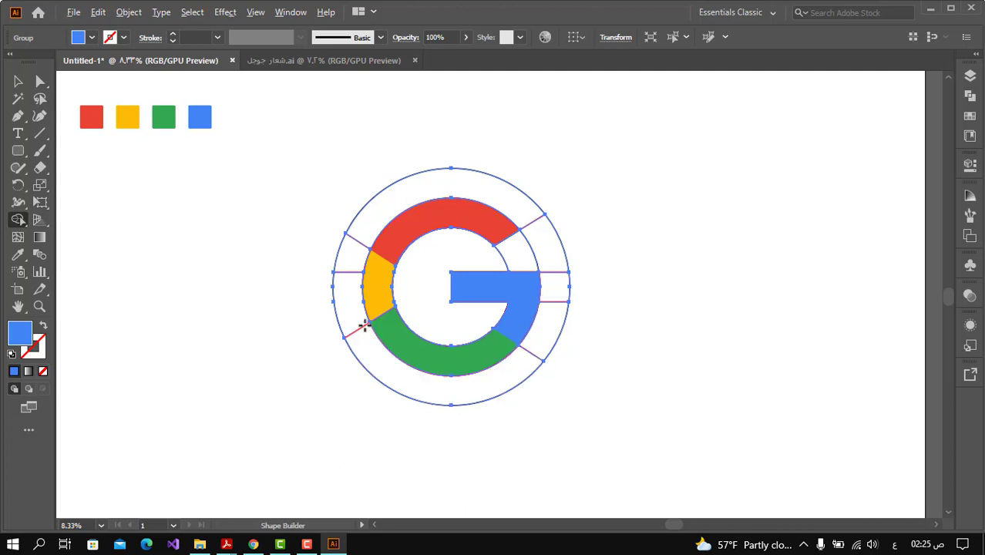
# Step: Remove the remaining guide segments around the ring, the unfilled arcs in its gap and the outer circle, and deselect the artwork
pyautogui.moveTo(351, 286); pyautogui.dragTo(363, 247)
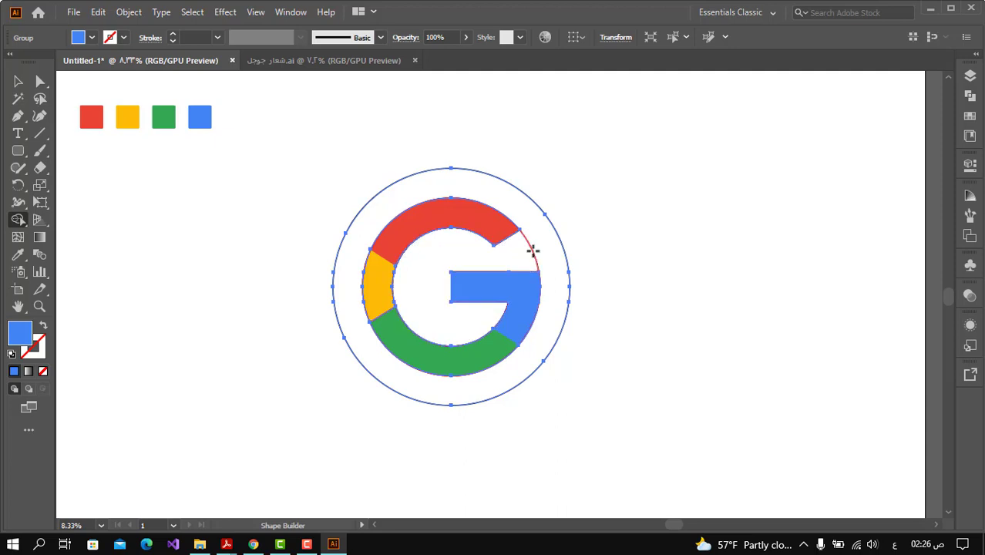
pyautogui.keyDown('alt'); pyautogui.click(538, 259); pyautogui.keyUp('alt')
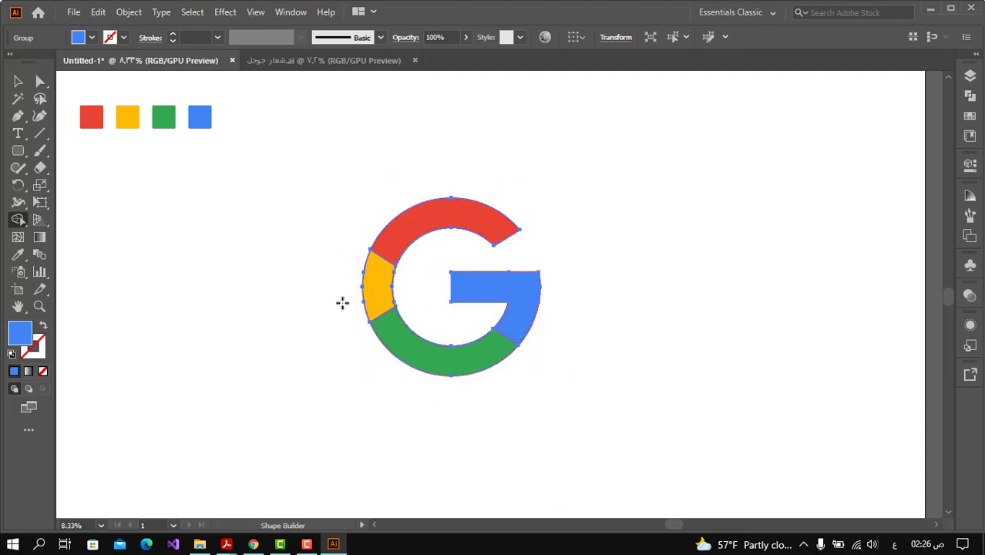
pyautogui.click(18, 81)
pyautogui.click(173, 279)
# Step: Set the stroke of the whole G logo to None and deselect it
pyautogui.click(473, 375)
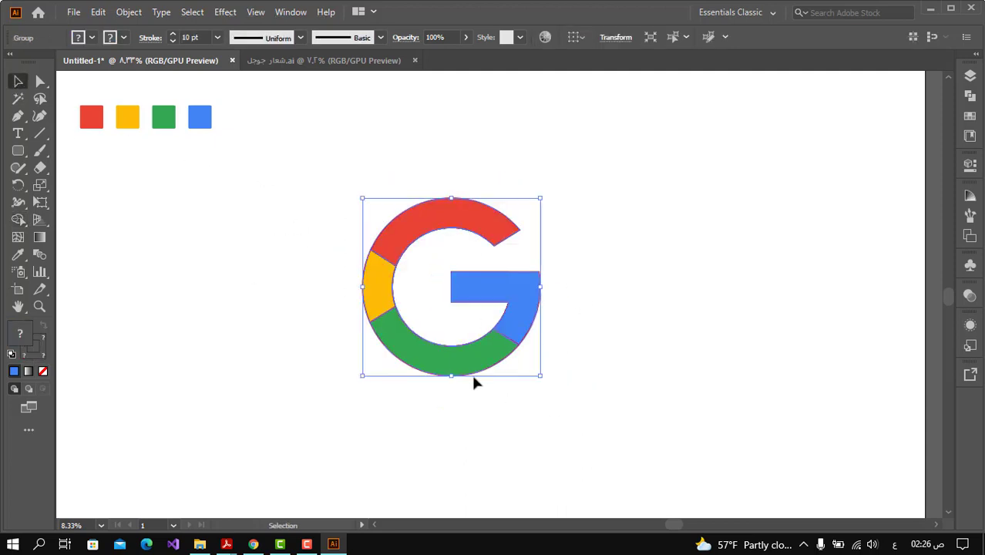
pyautogui.click(119, 37)
pyautogui.click(9, 61)
pyautogui.click(292, 257)
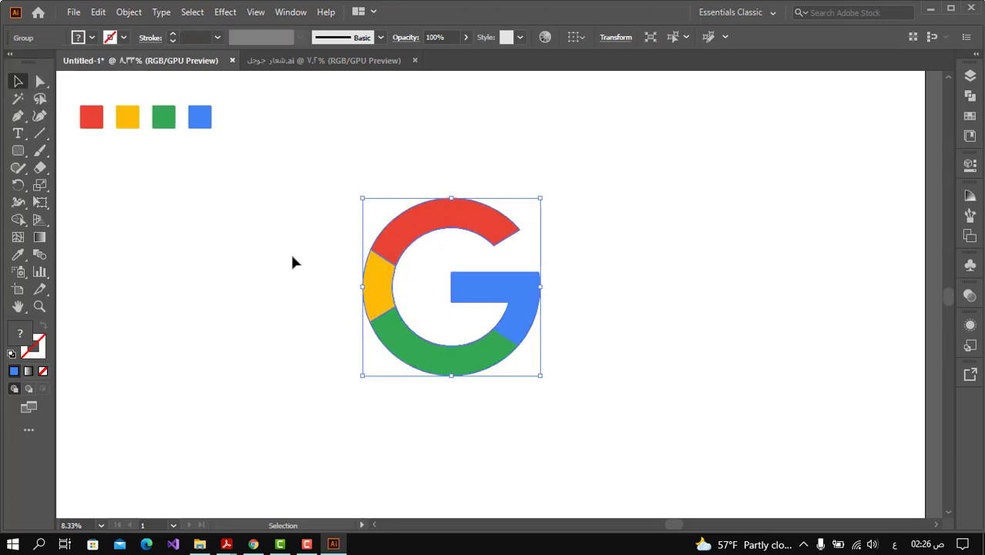
pyautogui.moveTo(285, 185); pyautogui.dragTo(593, 415)
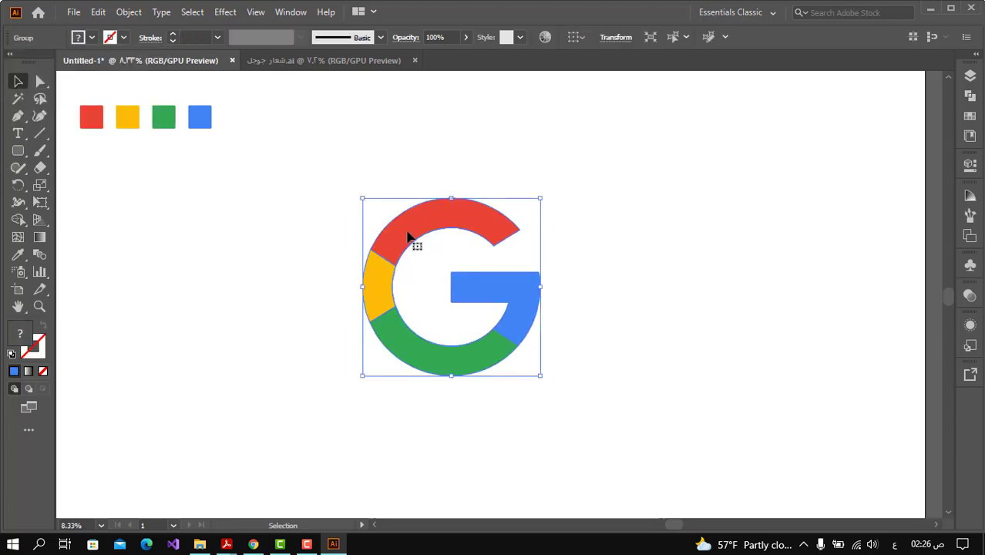
pyautogui.click(311, 196)
# Step: Center the G logo horizontally and vertically on the artboard, and deselect it
pyautogui.moveTo(535, 284); pyautogui.dragTo(531, 255)
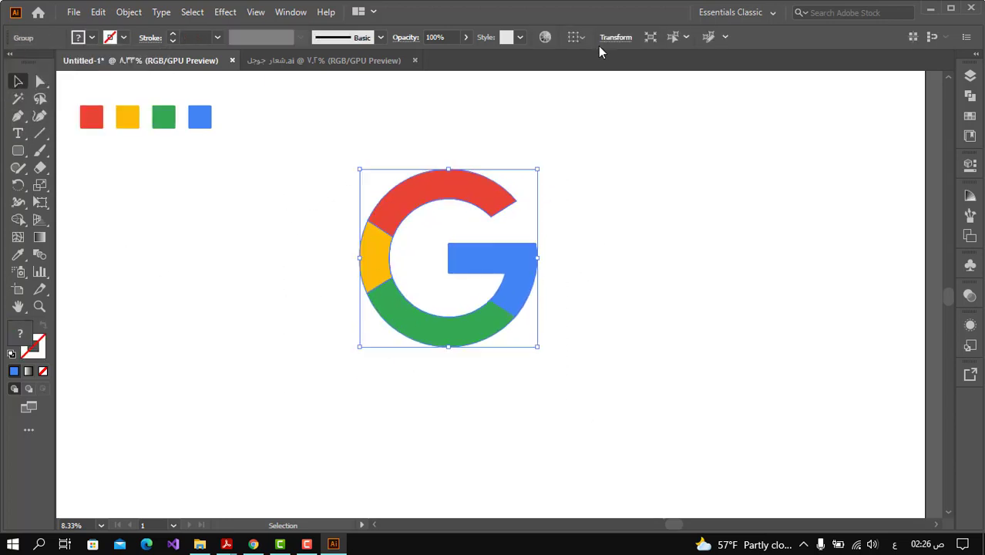
pyautogui.click(578, 43)
pyautogui.click(617, 85)
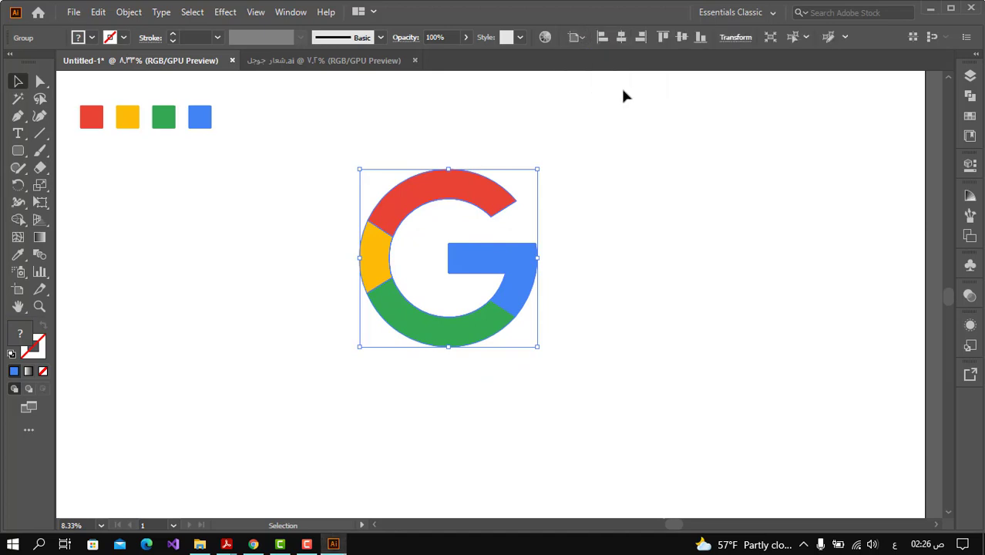
pyautogui.click(621, 37)
pyautogui.click(681, 38)
pyautogui.click(307, 173)
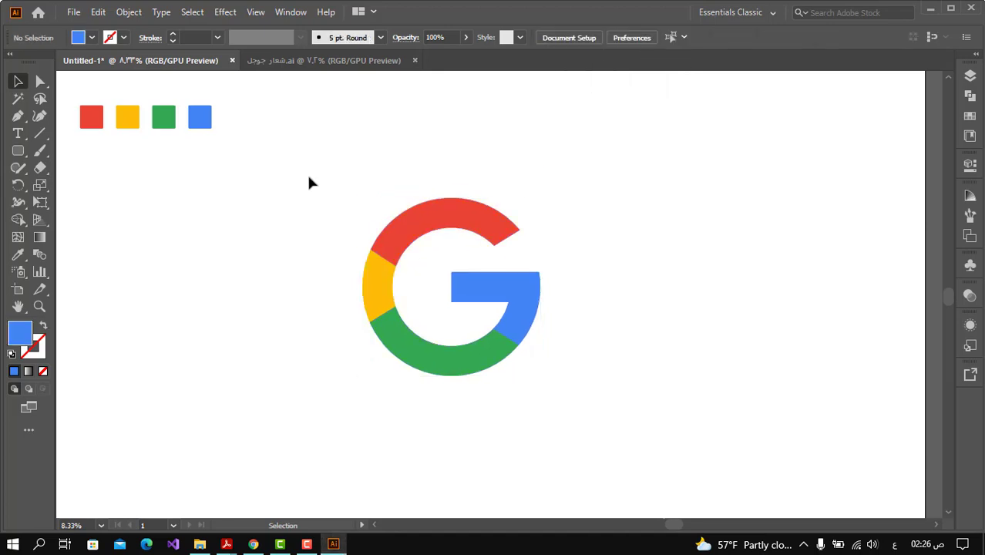
# Step: Move the four color swatch squares together to just above the G logo
pyautogui.moveTo(259, 87); pyautogui.dragTo(91, 142)
pyautogui.moveTo(204, 127); pyautogui.dragTo(543, 134)
pyautogui.click(598, 129)
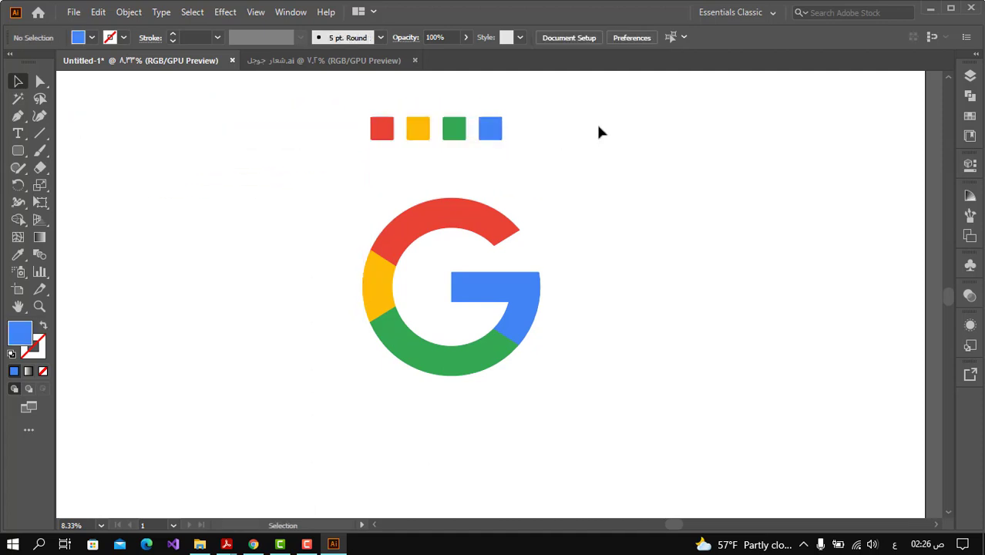
# Step: Group the four color swatches and center the group horizontally on the artboard above the logo
pyautogui.click(519, 288)
pyautogui.moveTo(545, 99); pyautogui.dragTo(359, 158)
pyautogui.rightClick(451, 124)
pyautogui.click(495, 206)
pyautogui.click(621, 38)
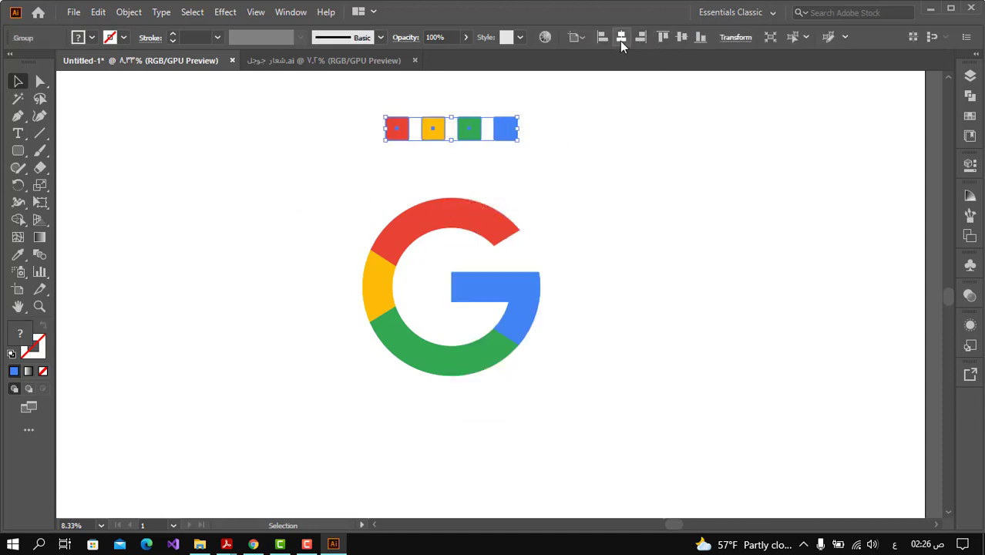
pyautogui.click(617, 158)
pyautogui.moveTo(618, 223); pyautogui.dragTo(616, 241)
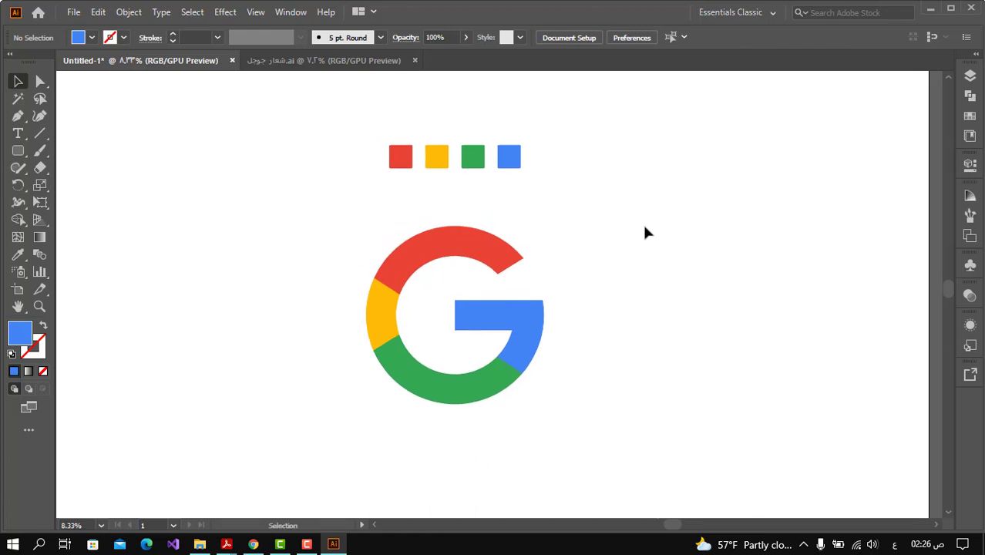